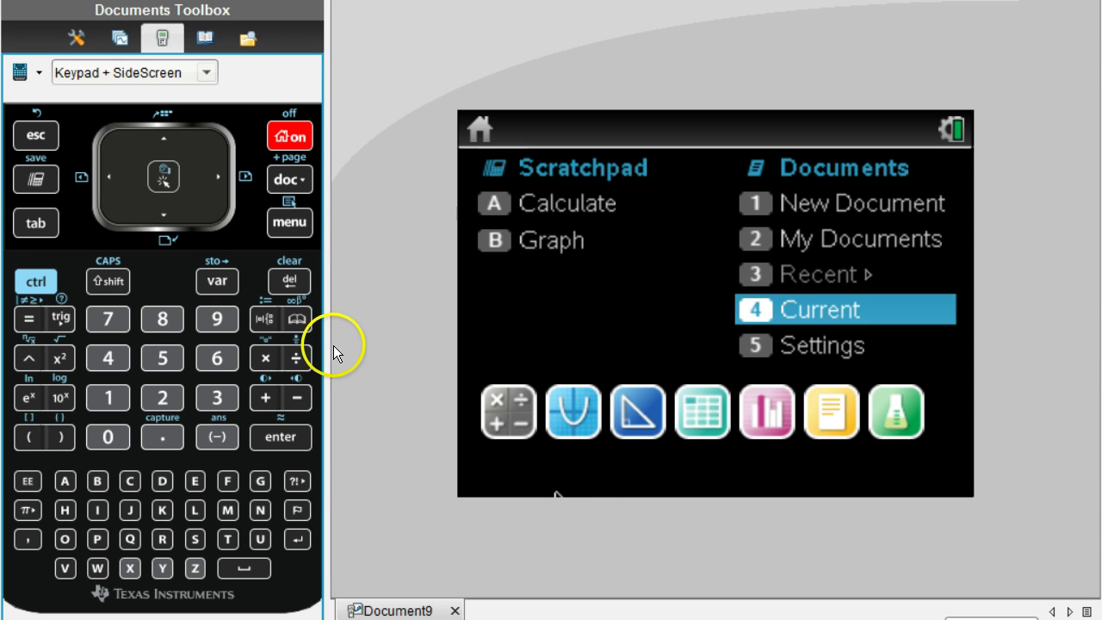
Step: Add a blank Lists & Spreadsheet page 1.2 and select column A's name cell
left_click(696, 419)
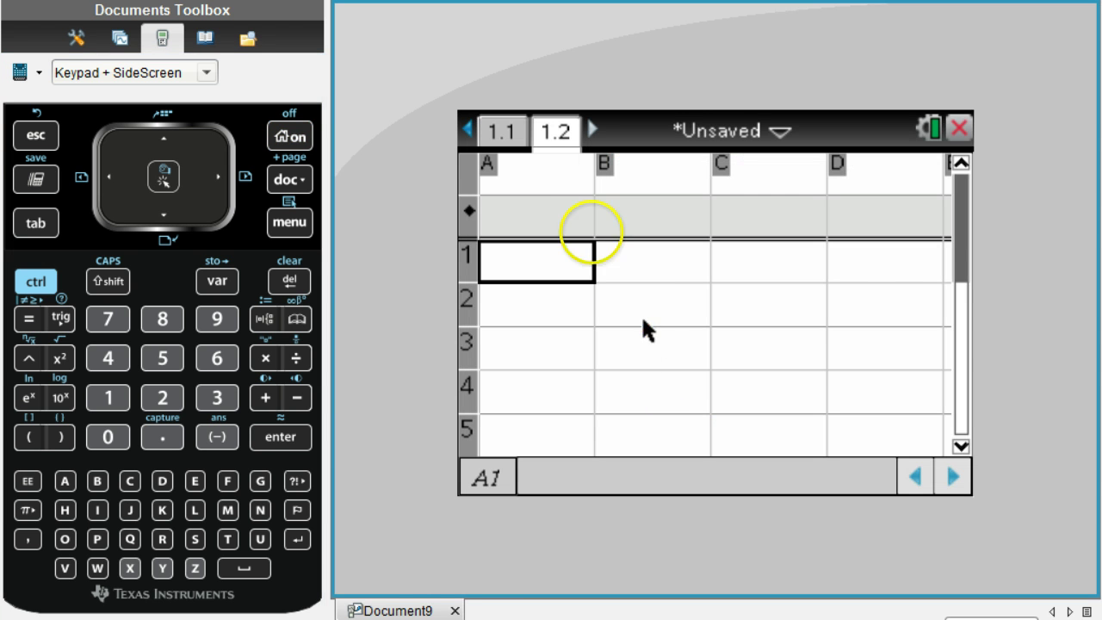
left_click(545, 166)
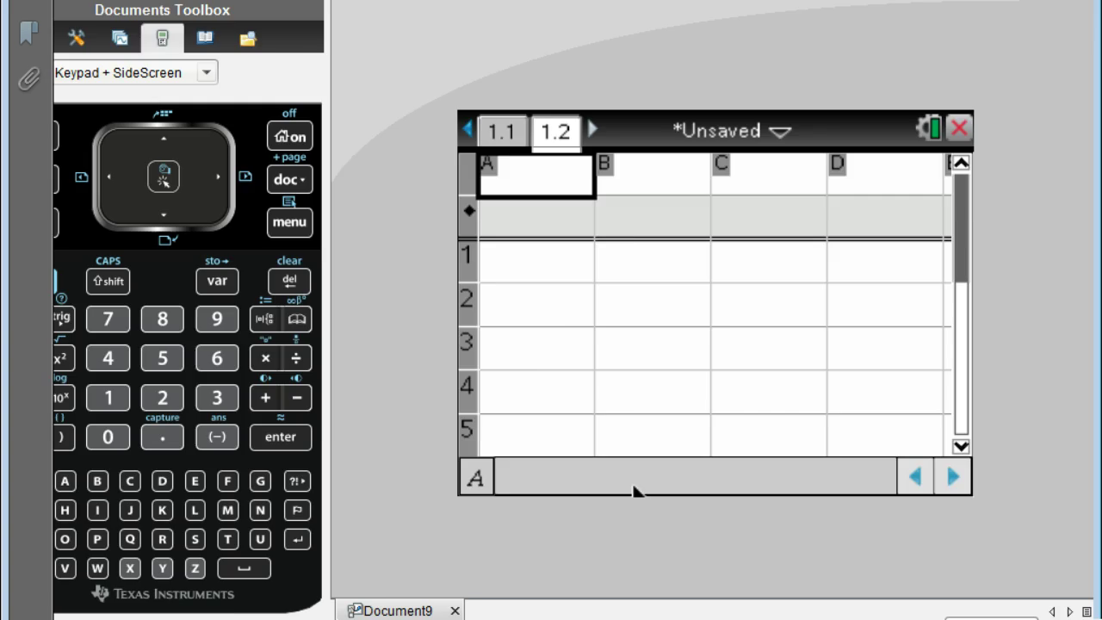
key("alt+Tab")
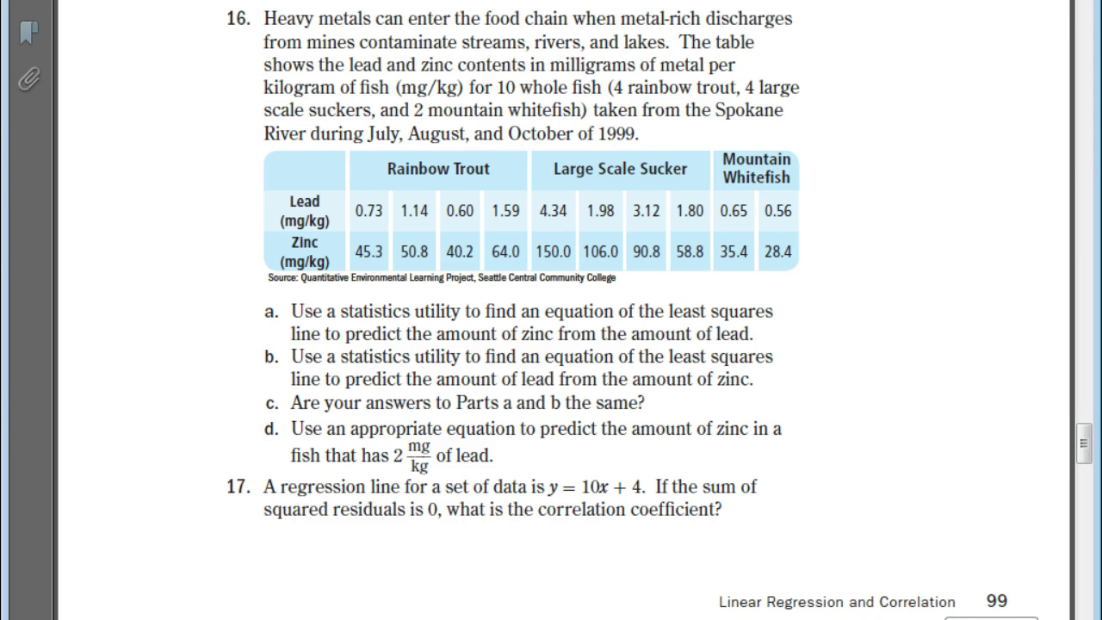
mouse_move(697, 619)
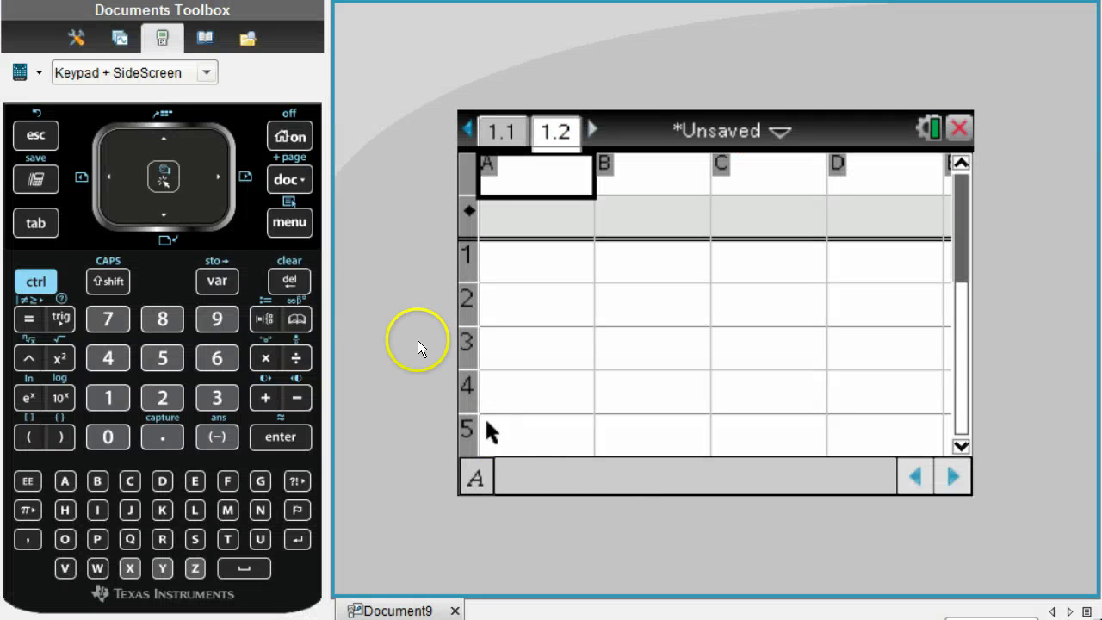
Step: Return to the current document and show page 1.1 with the lead and zinc lists
left_click(290, 137)
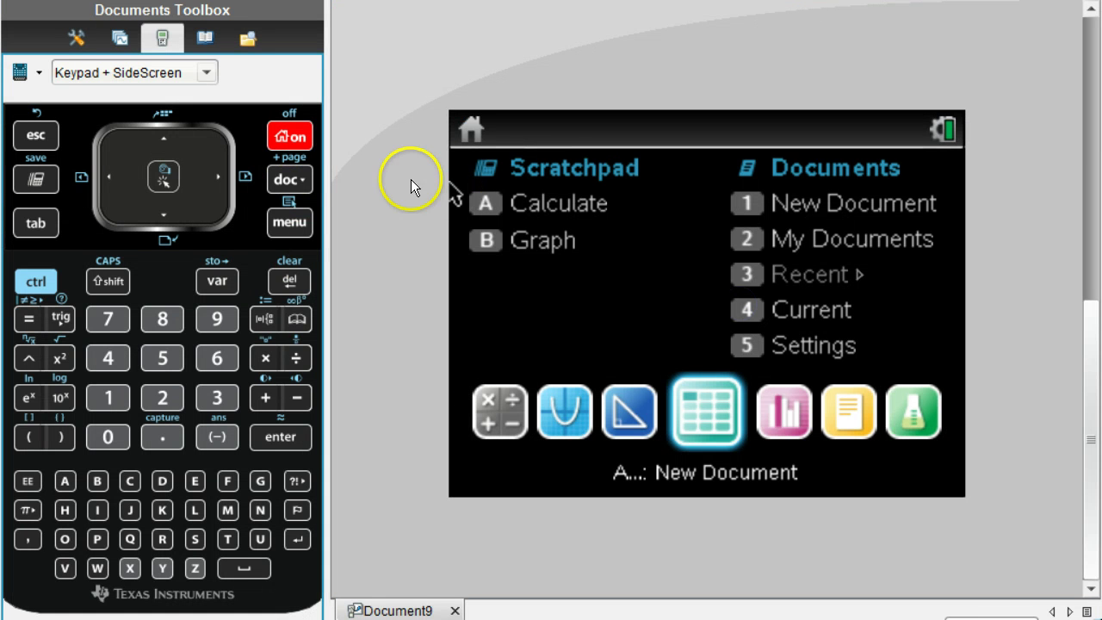
left_click(753, 319)
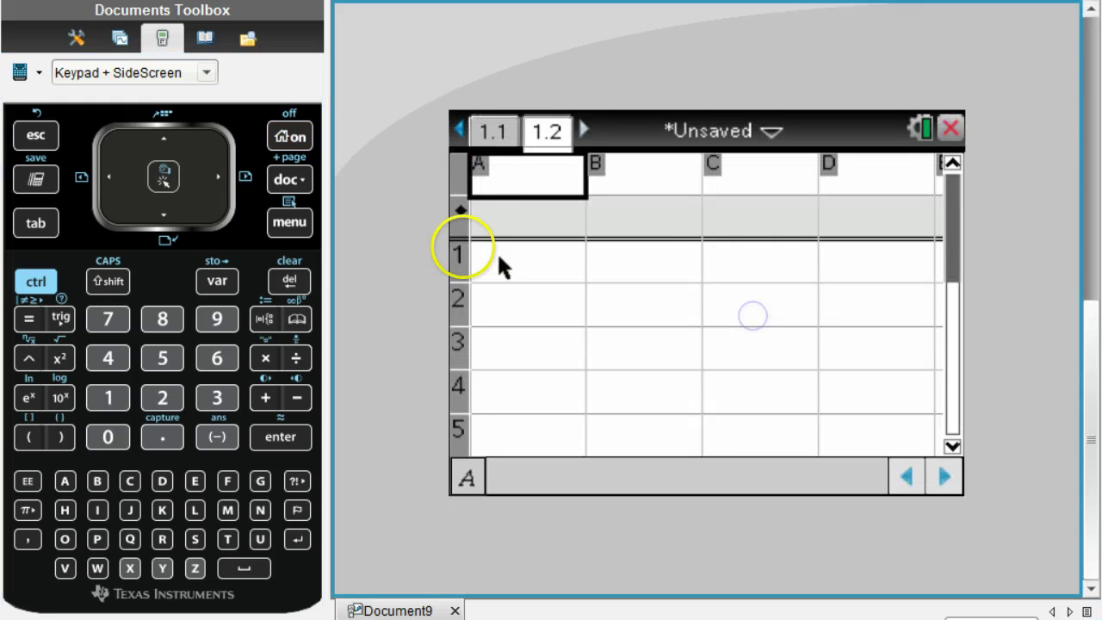
left_click(484, 130)
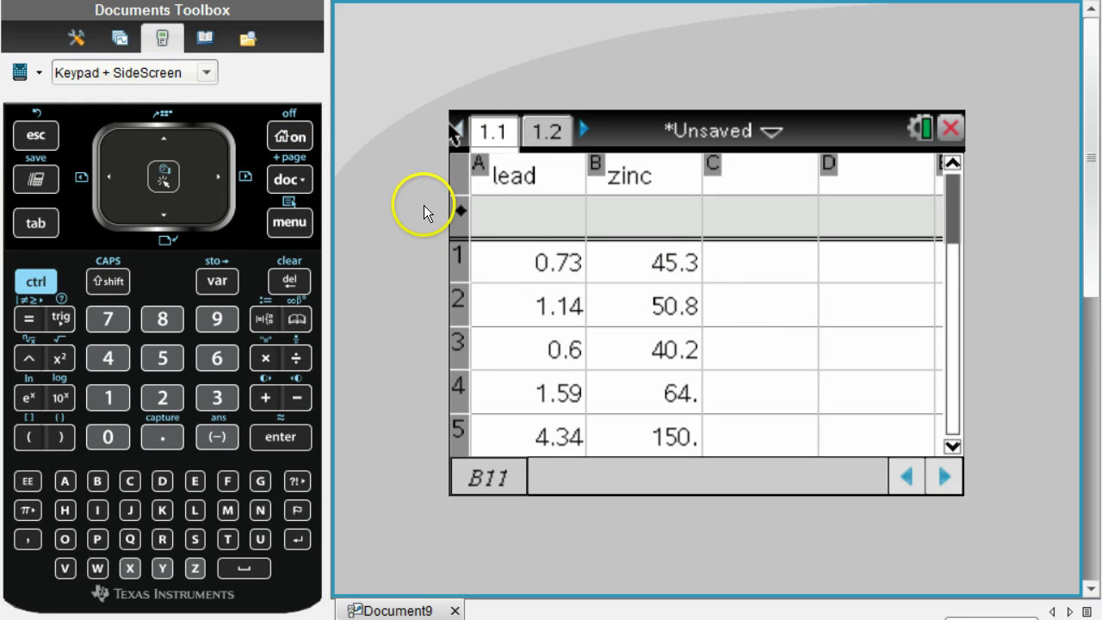
left_click(961, 229)
left_click_drag(962, 229, 947, 207)
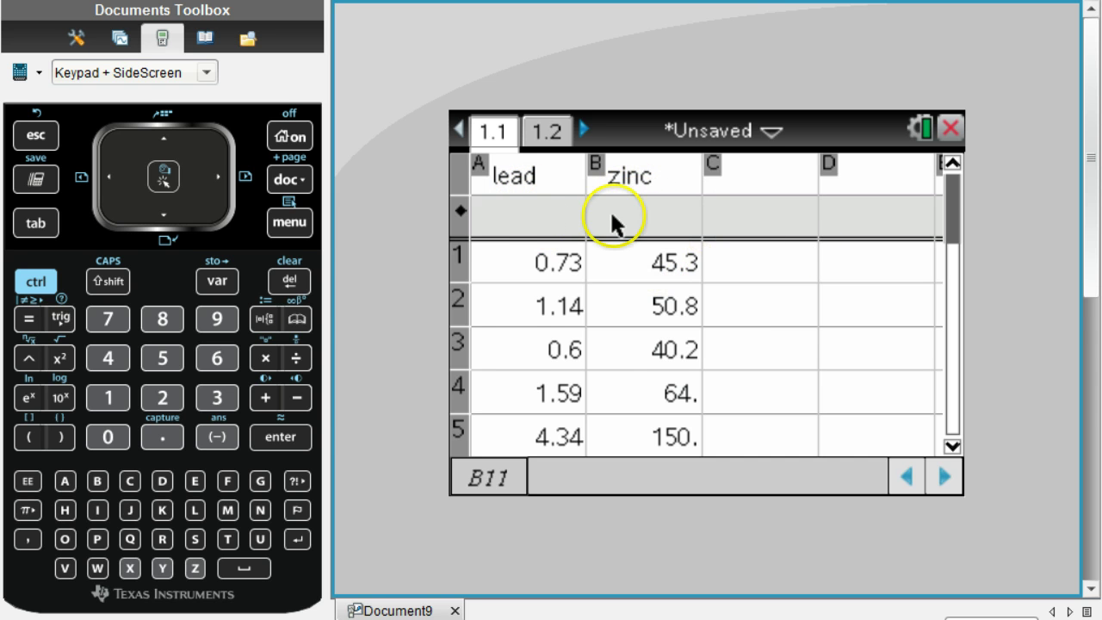
left_click(674, 360)
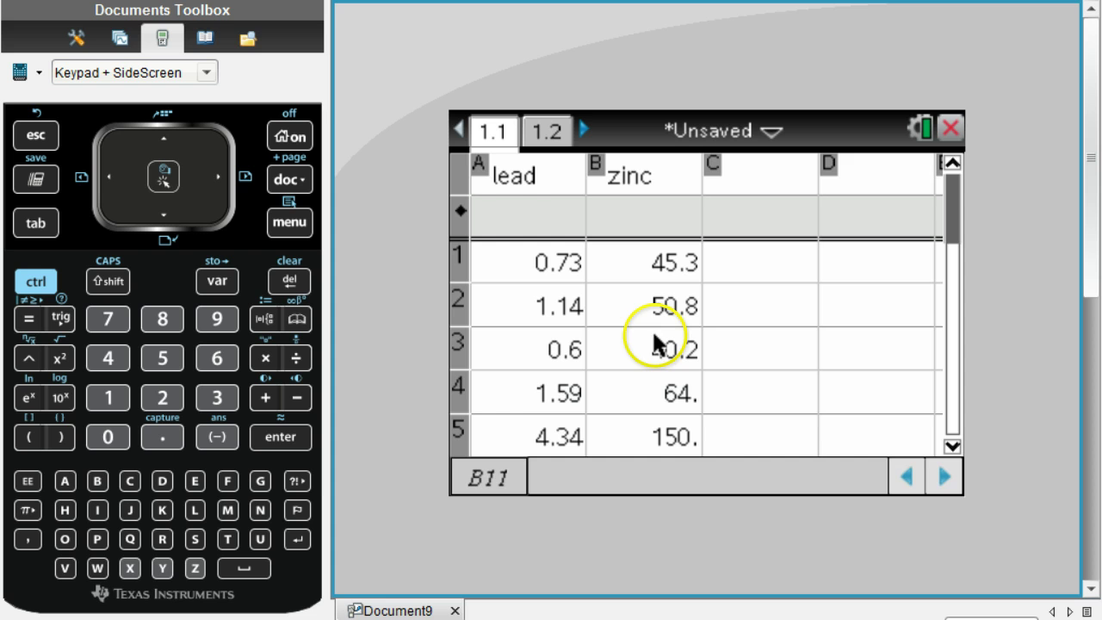
Step: Insert a Data & Statistics page and dot-plot lead along the horizontal axis
left_click(303, 145)
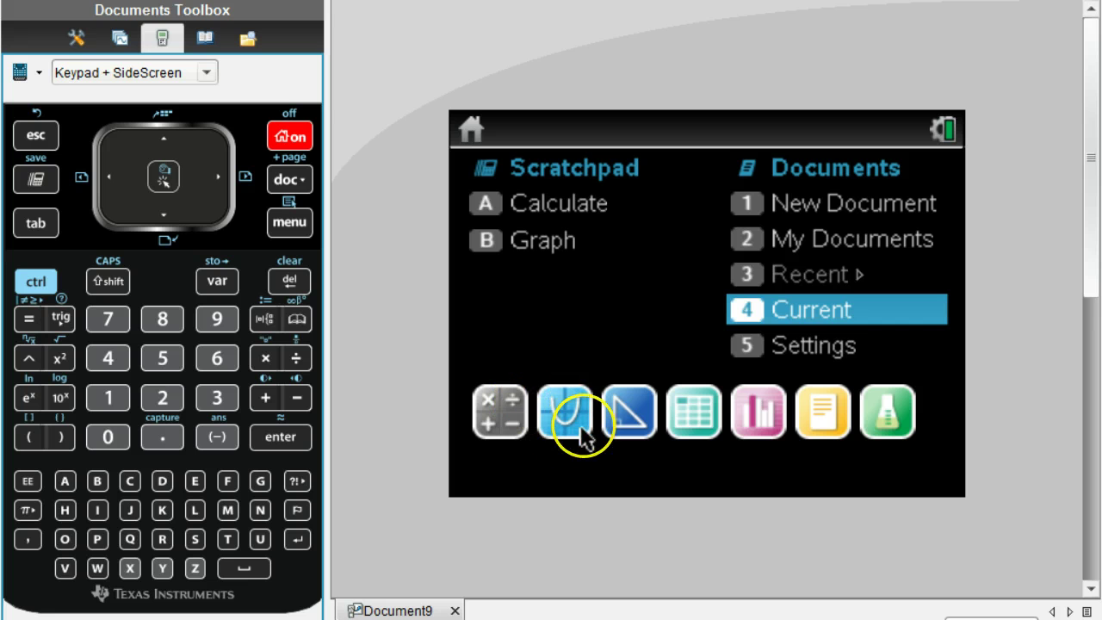
left_click(758, 424)
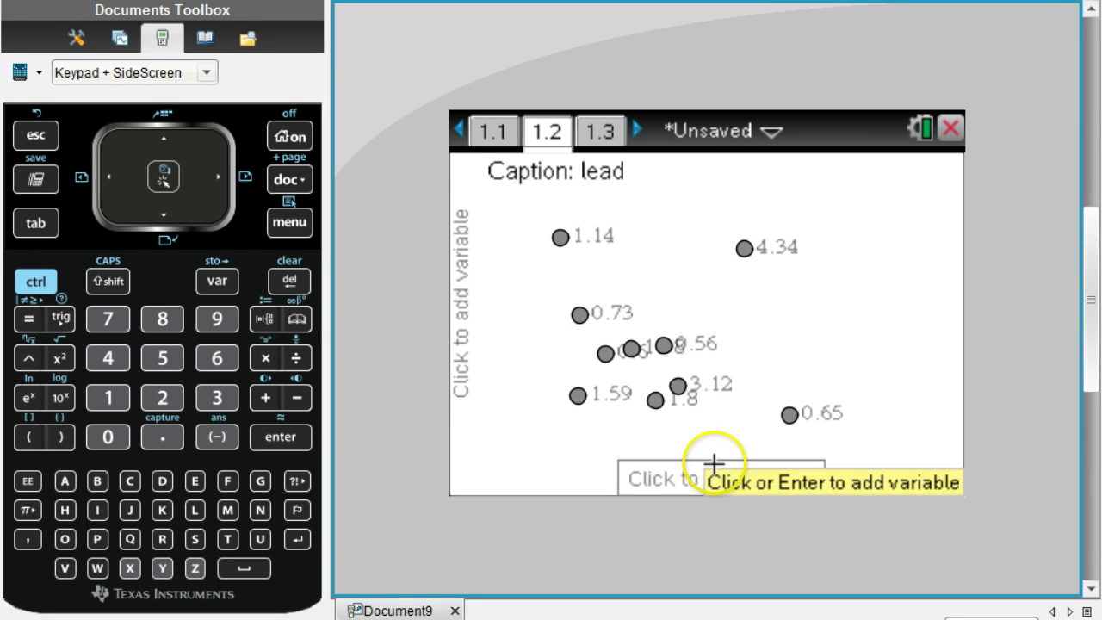
left_click(44, 224)
left_click(43, 225)
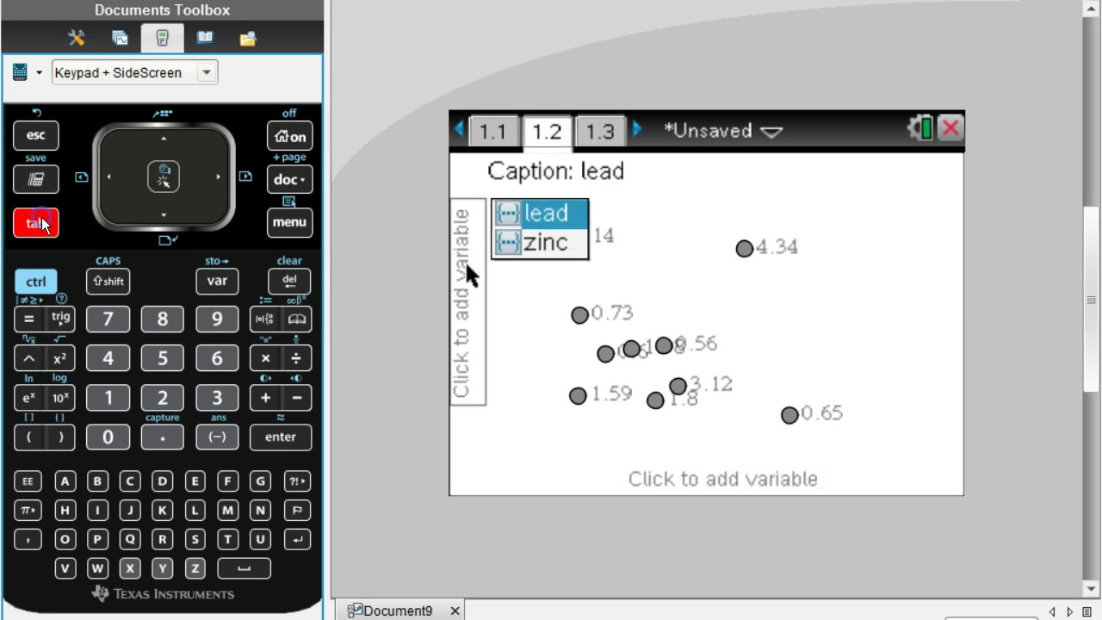
left_click(43, 225)
left_click(44, 224)
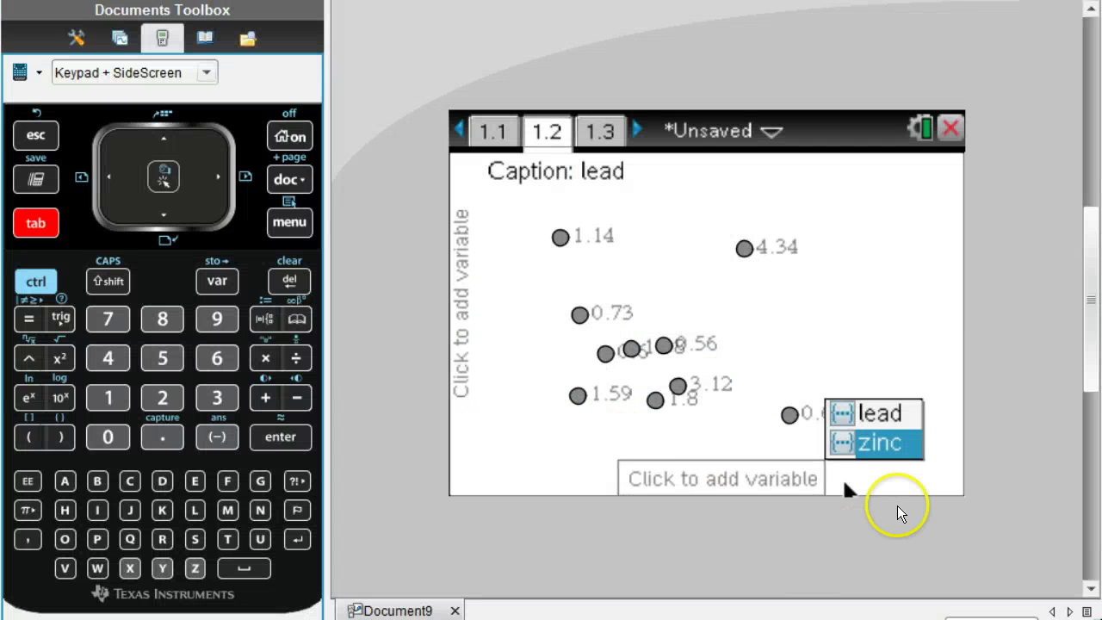
left_click(891, 417)
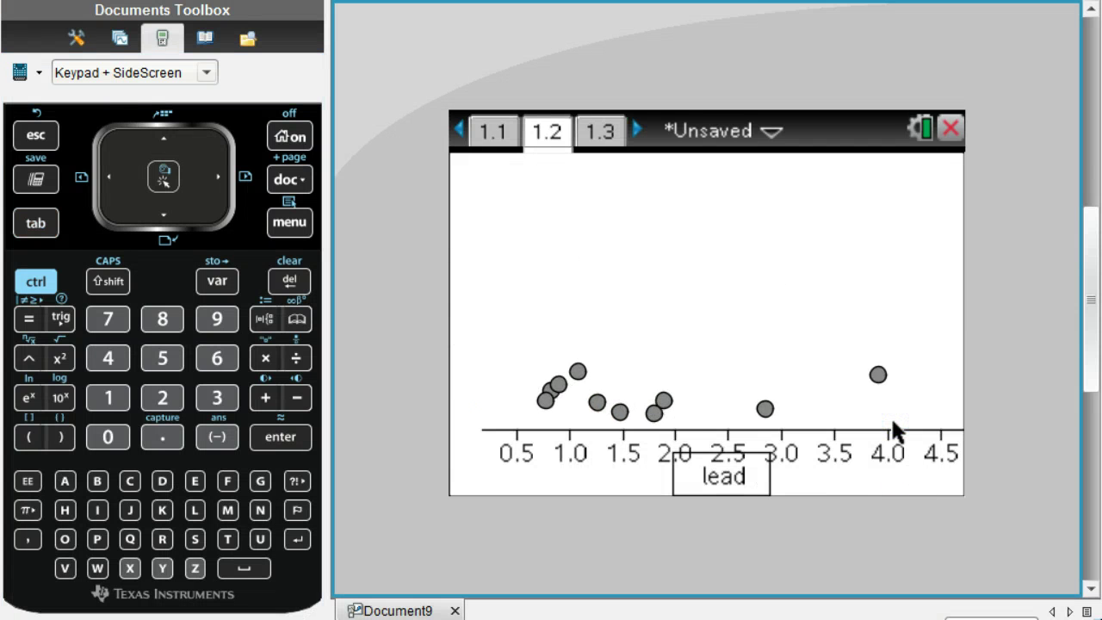
Step: Plot zinc on the vertical axis, add a Linear (mx+b) regression, and move its equation up
left_click(49, 223)
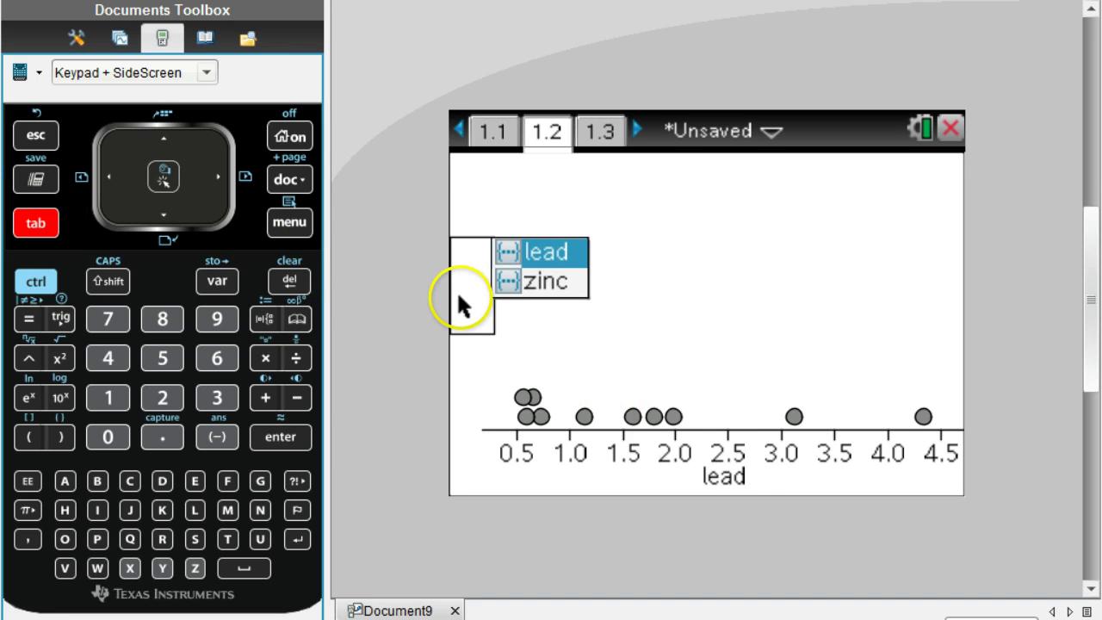
left_click(543, 283)
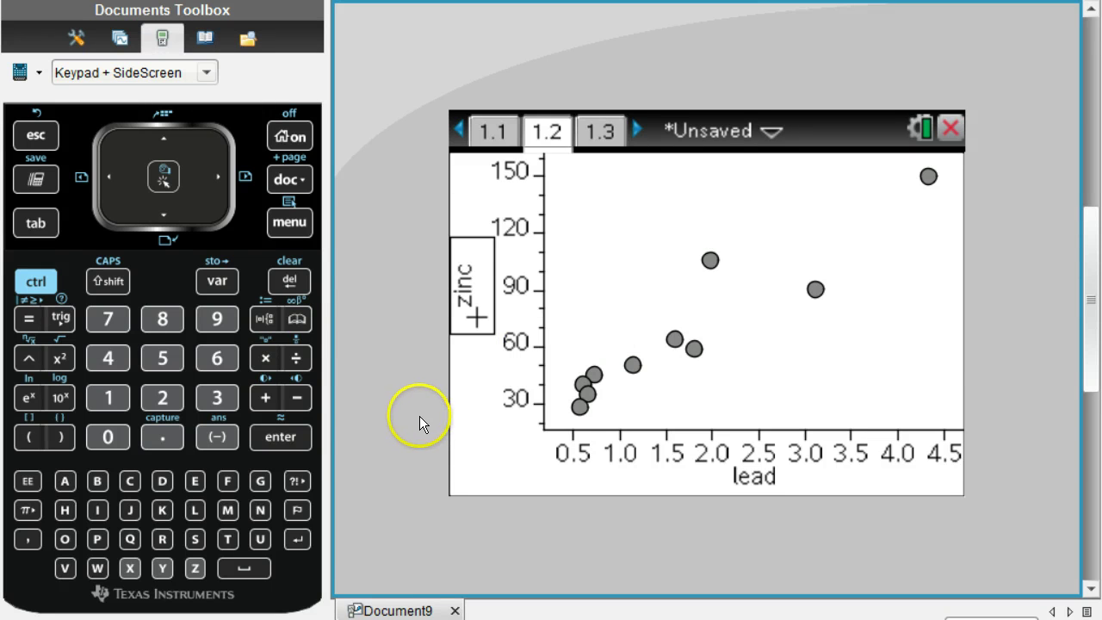
left_click(303, 228)
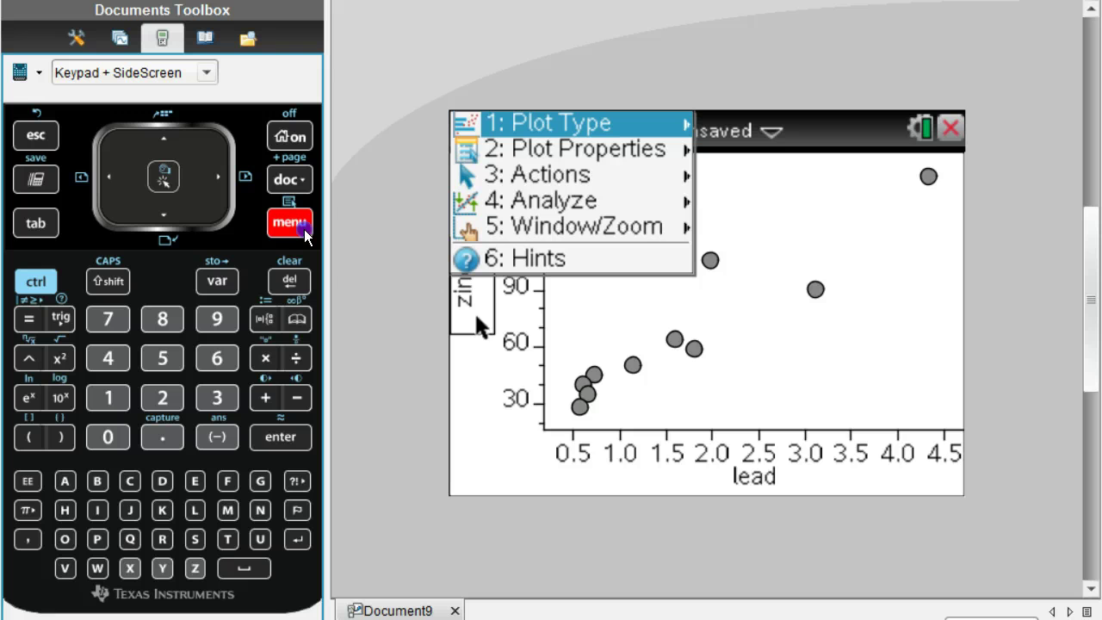
left_click(603, 201)
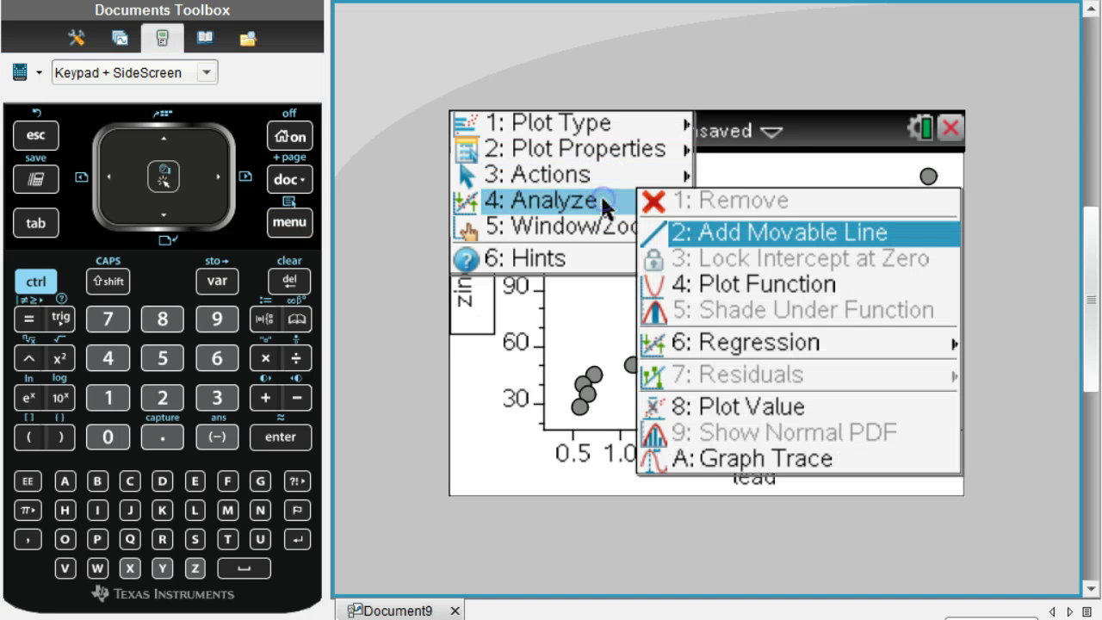
mouse_move(740, 338)
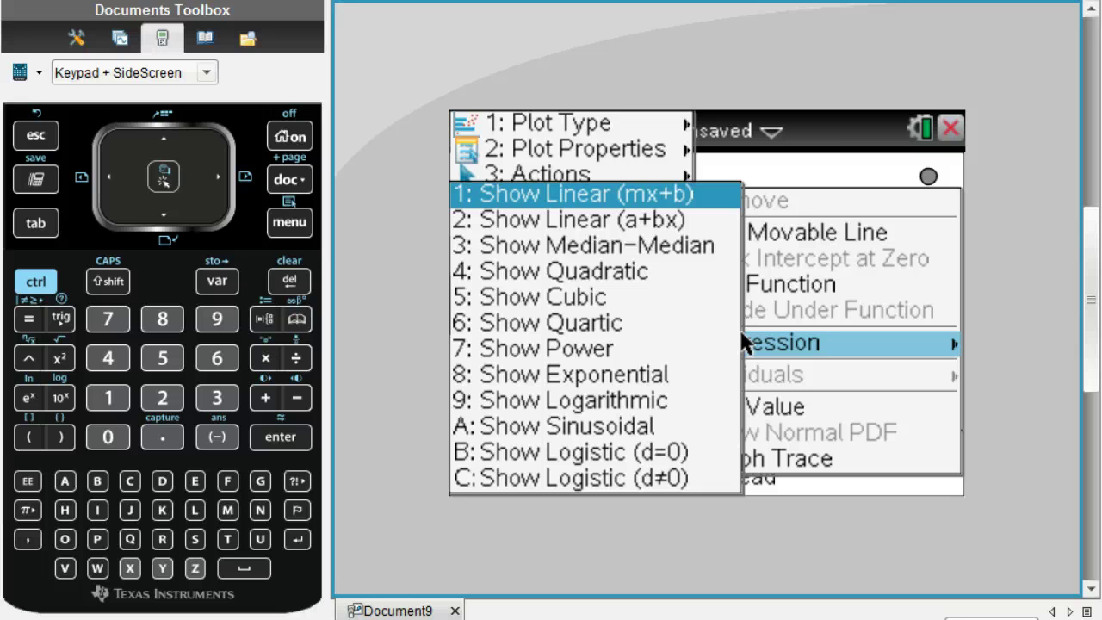
left_click(678, 207)
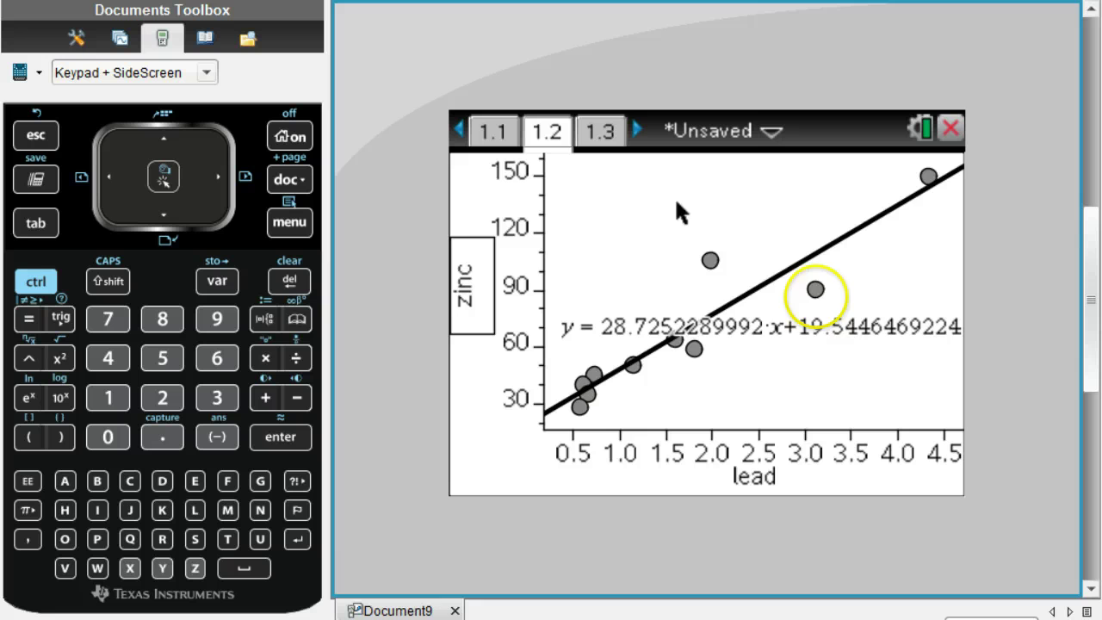
left_click_drag(826, 326, 804, 205)
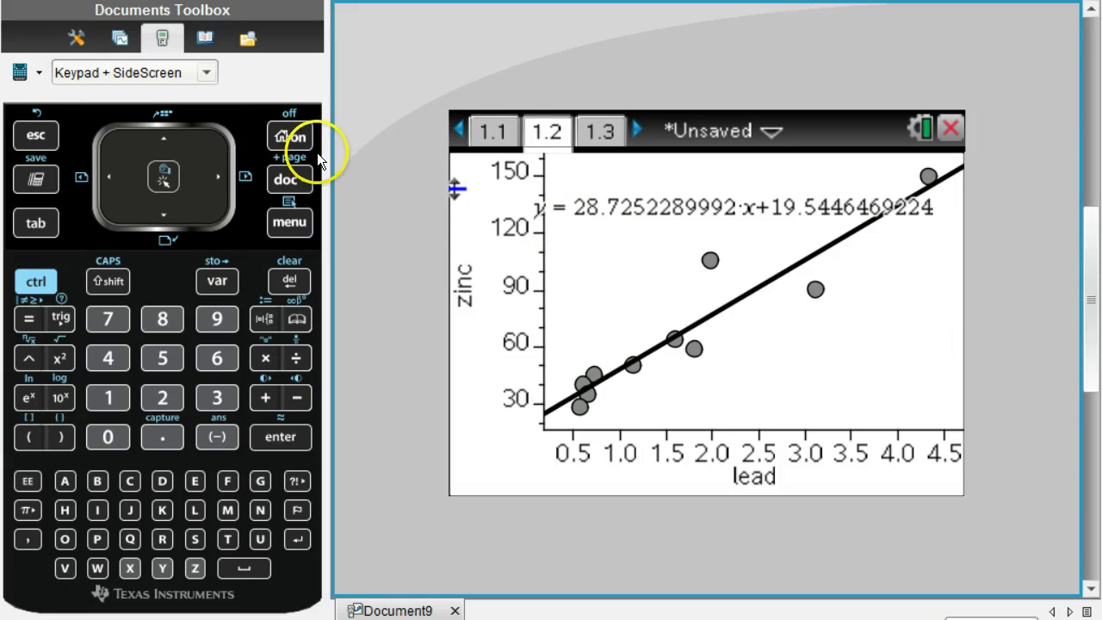
Step: Add a Calculator page and open the Statistics > Stat Calculations list
left_click(292, 138)
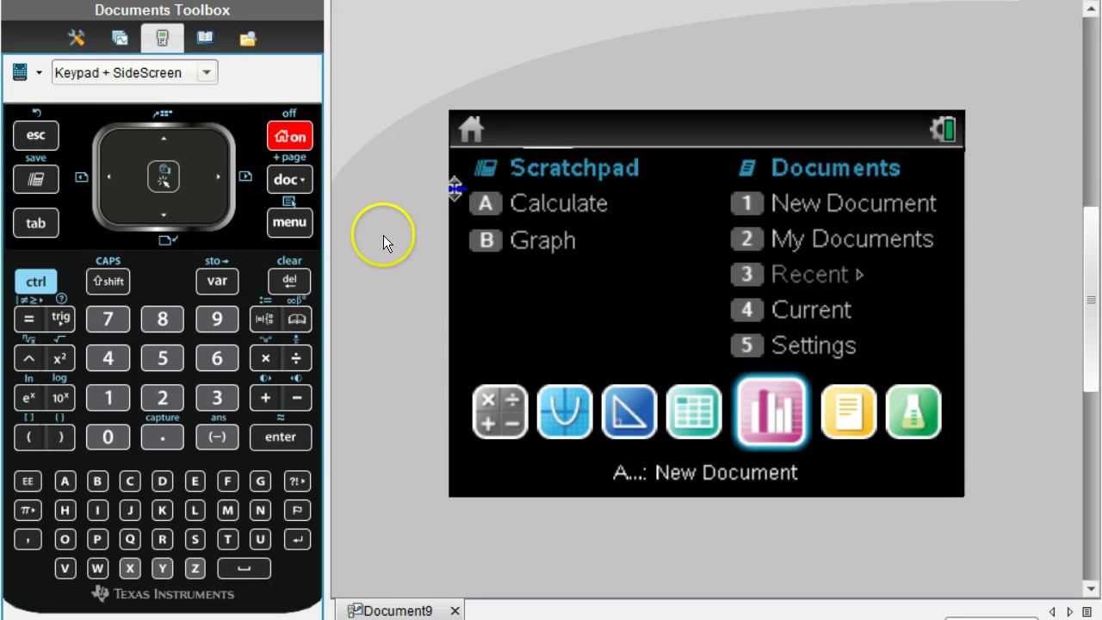
left_click(501, 407)
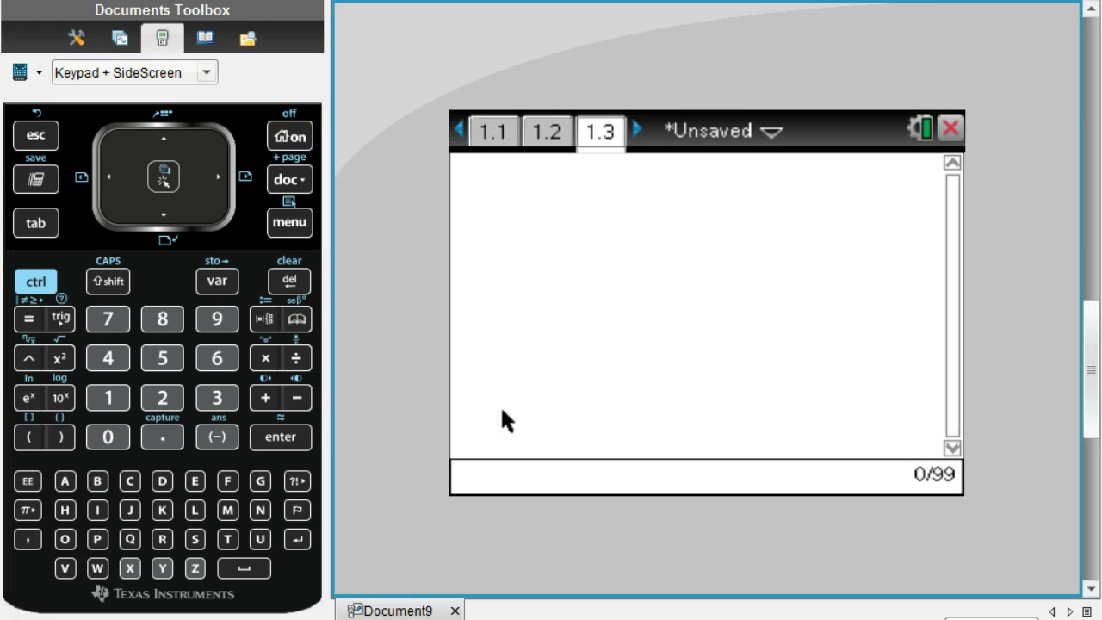
left_click_drag(364, 301, 328, 258)
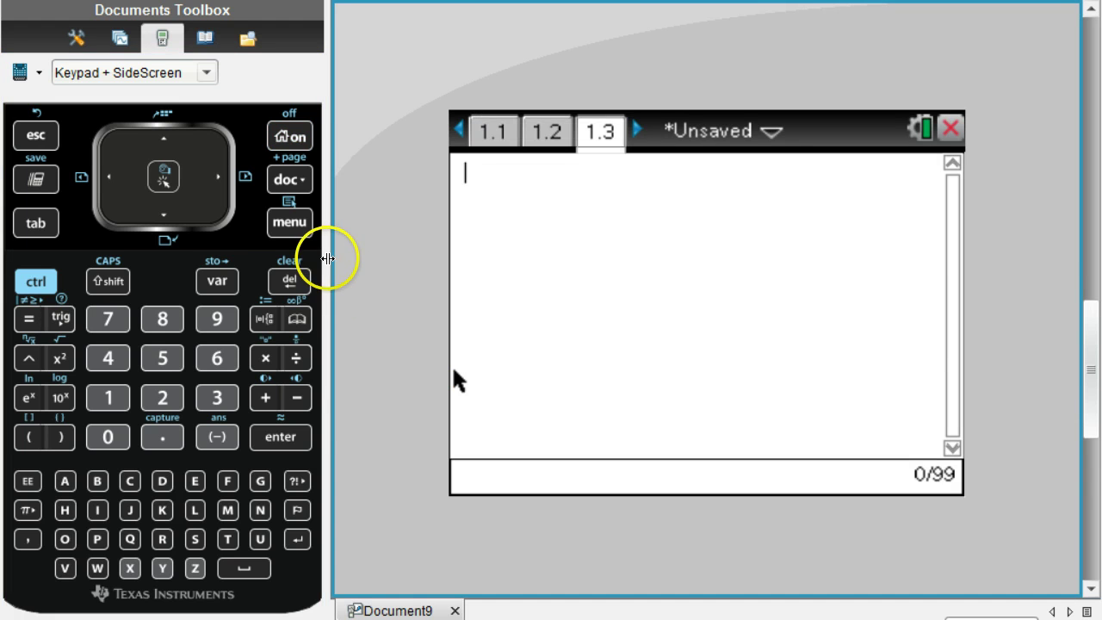
left_click(289, 222)
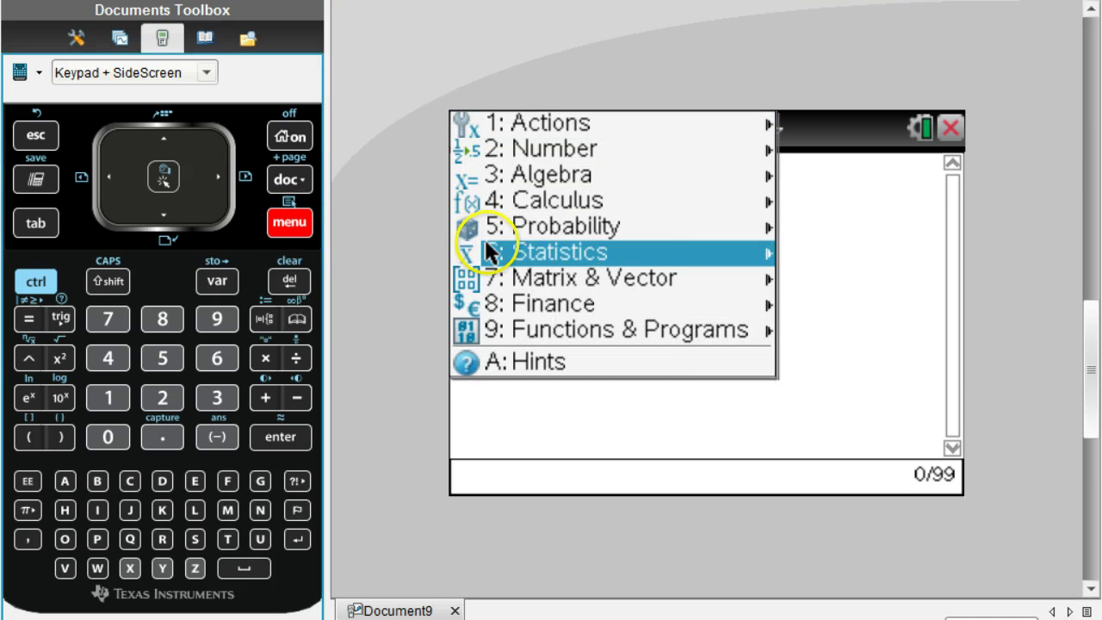
mouse_move(503, 248)
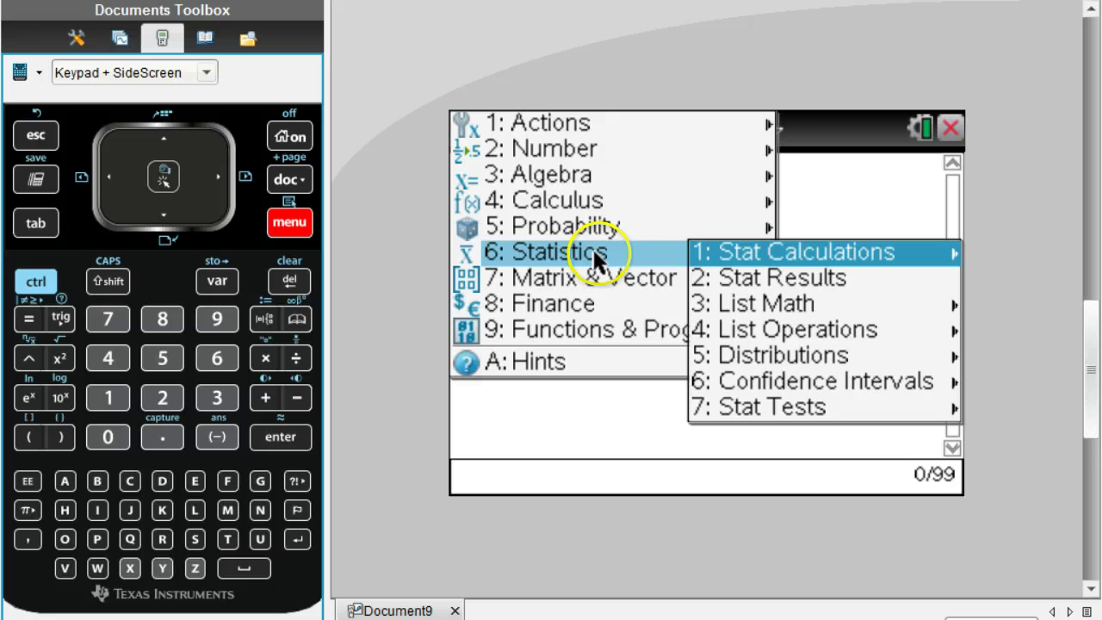
left_click(703, 258)
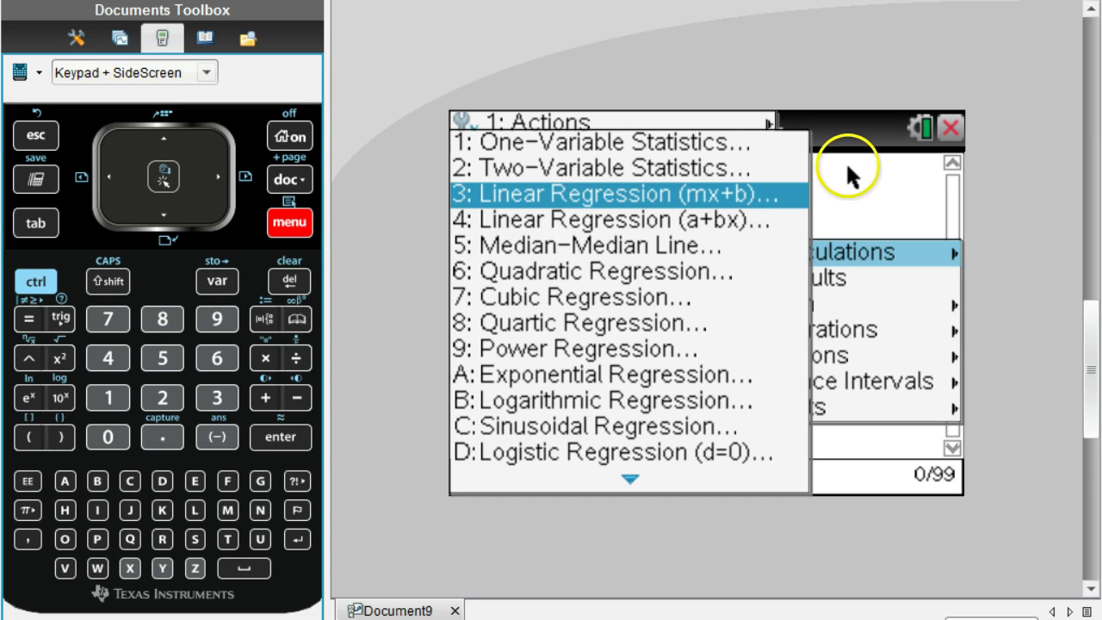
Step: Cancel the Median-Median Line settings and reopen the Stat Calculations list
key("Escape")
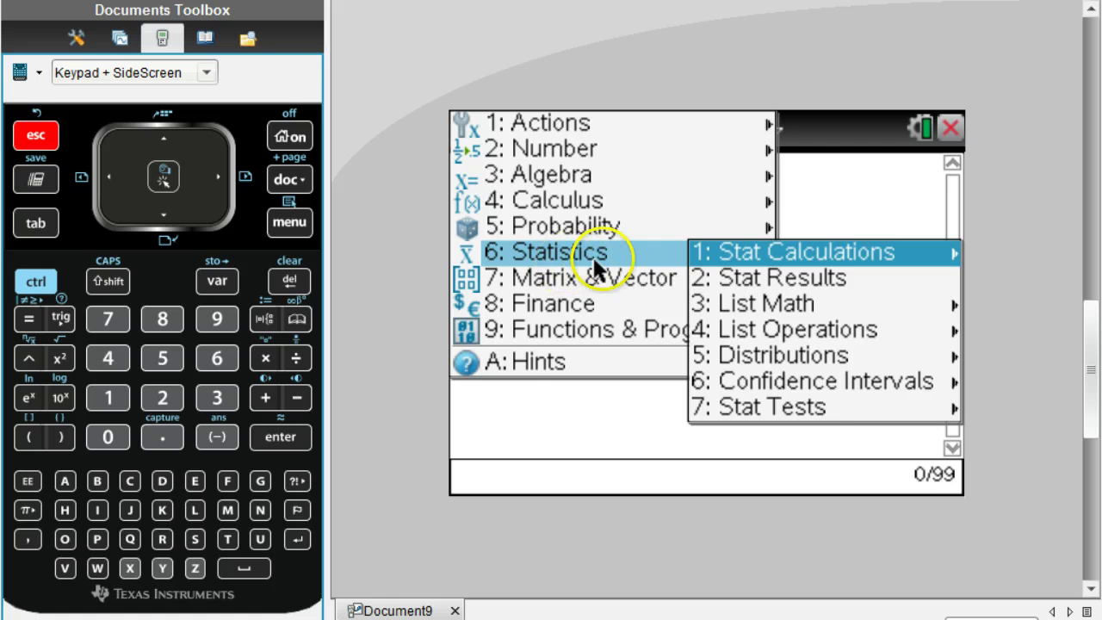
left_click(714, 250)
left_click(743, 246)
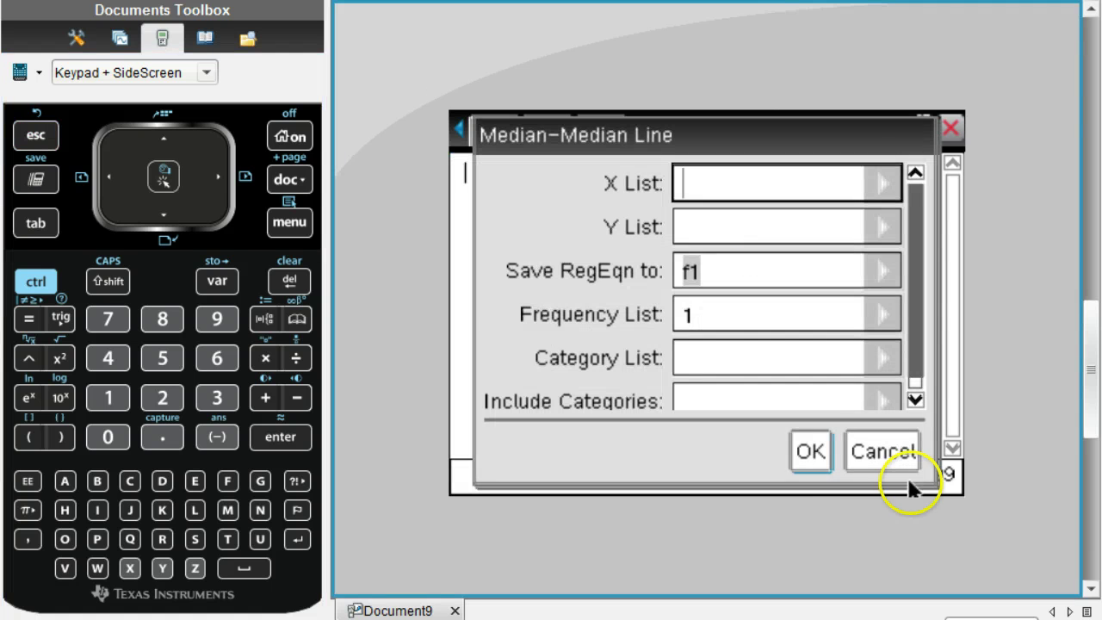
left_click(894, 448)
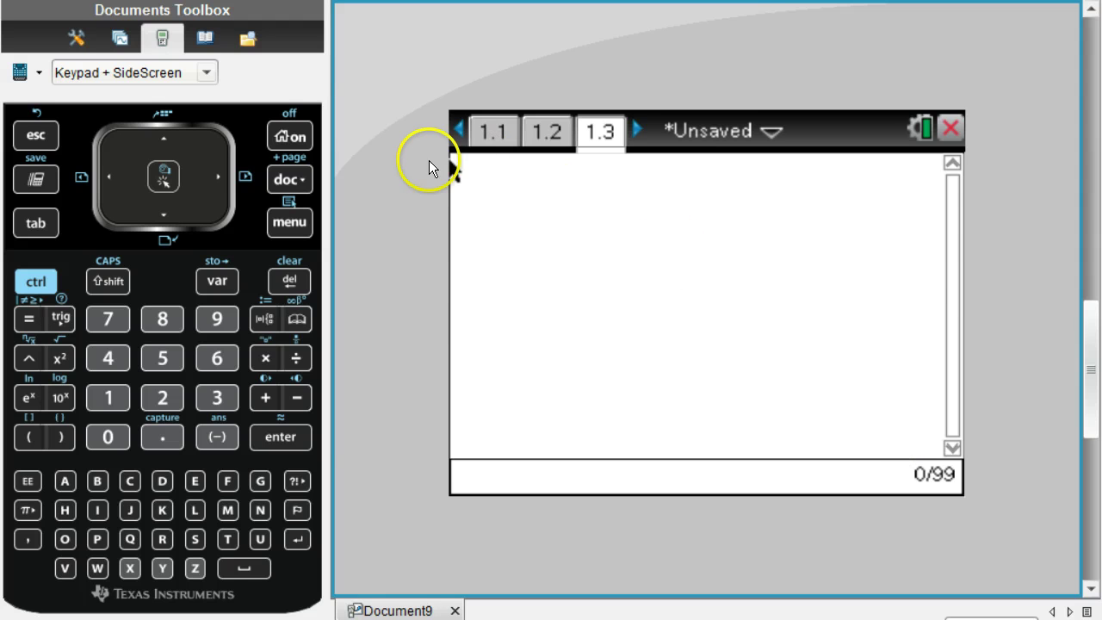
left_click(289, 219)
left_click(525, 251)
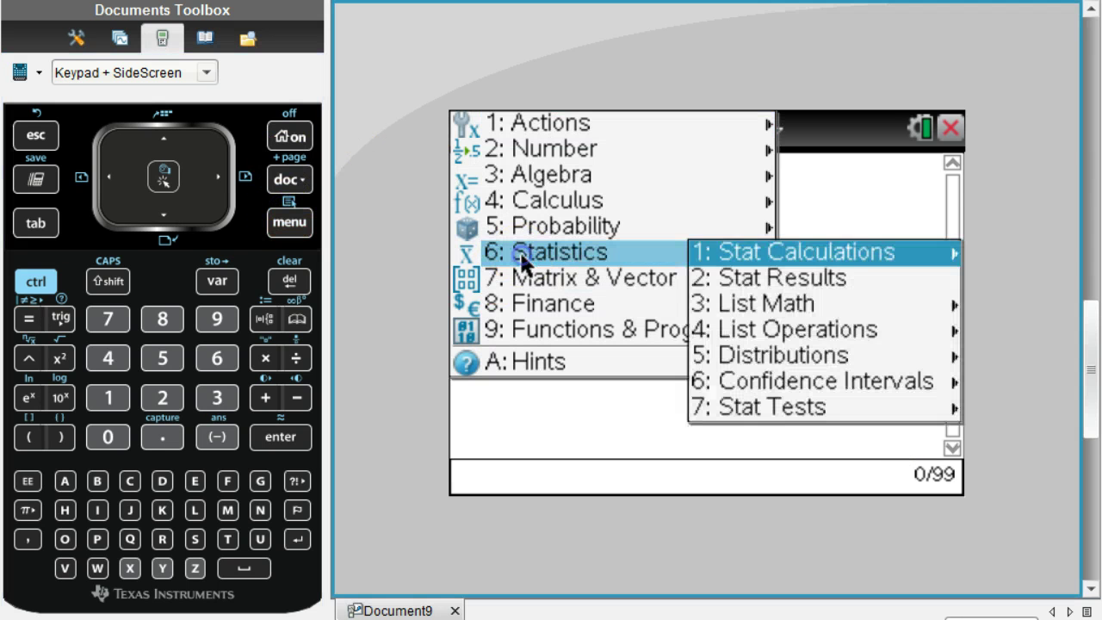
left_click(812, 247)
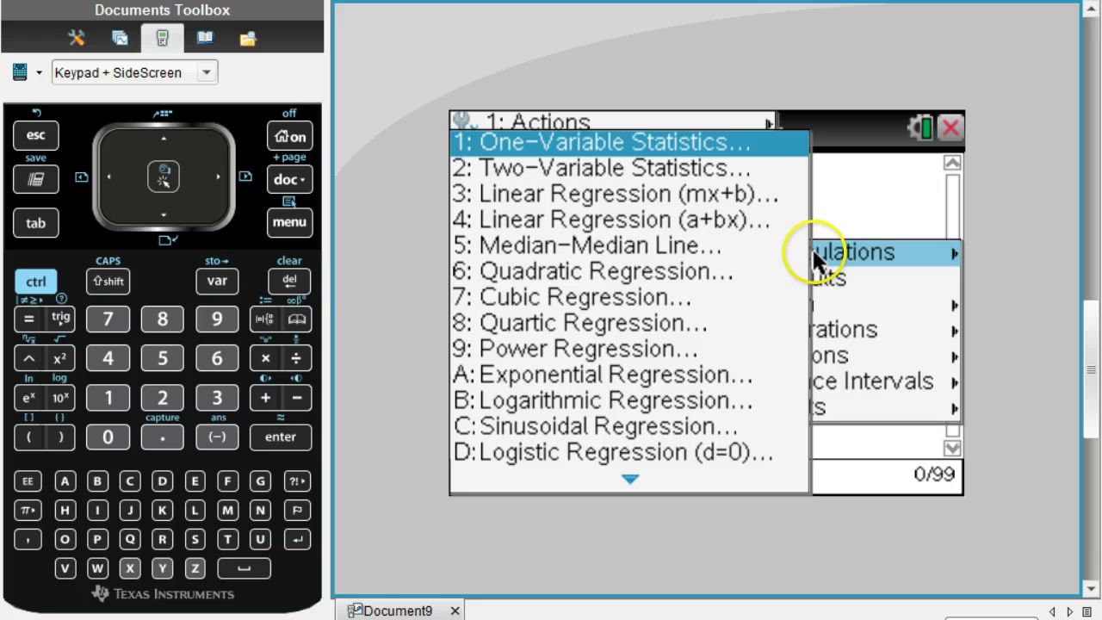
Step: Start Linear Regression (mx+b) with X List lead and Y List zinc
left_click(698, 191)
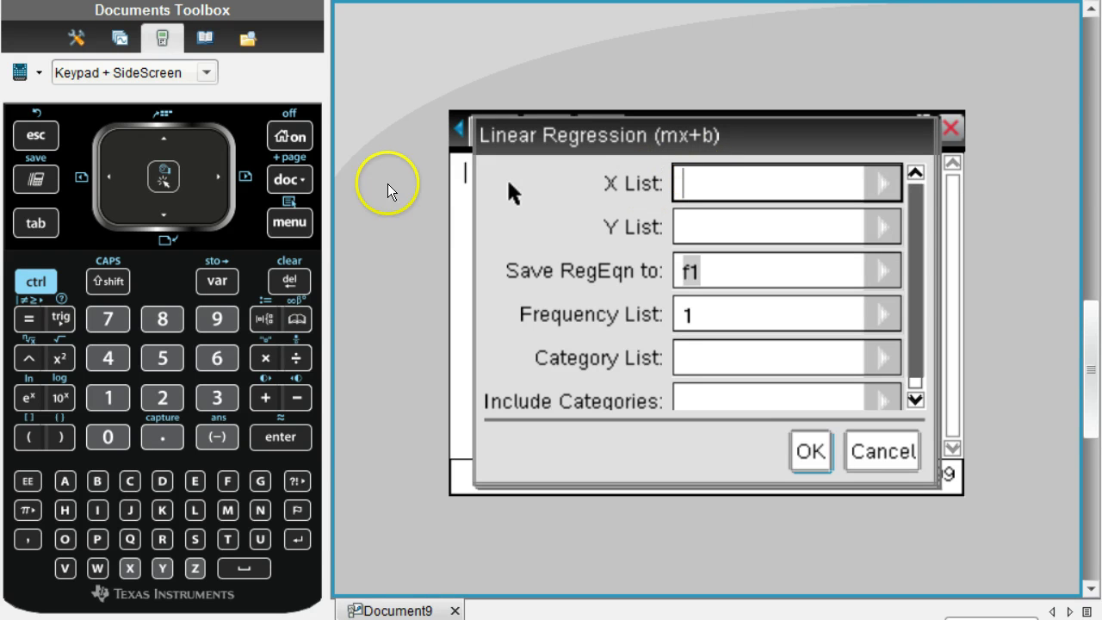
left_click(217, 179)
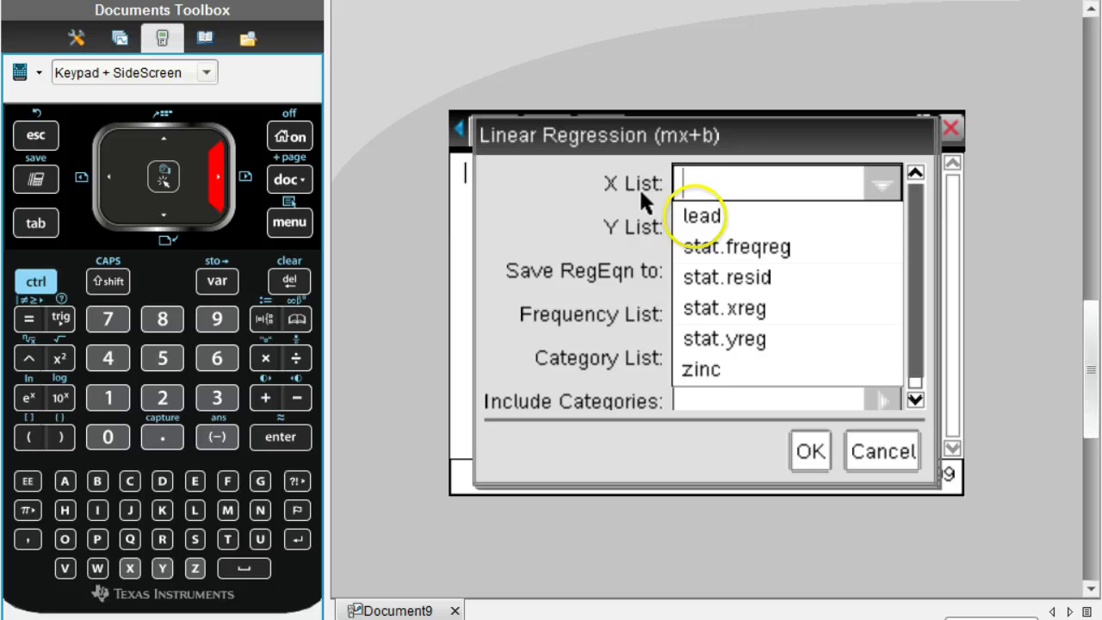
left_click(709, 215)
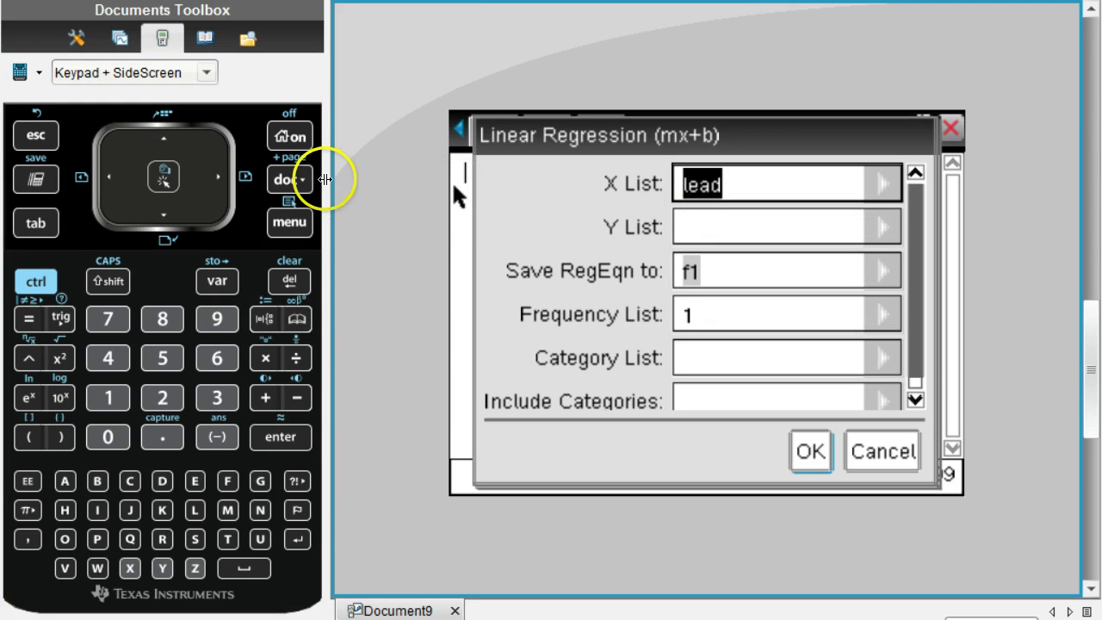
left_click(166, 212)
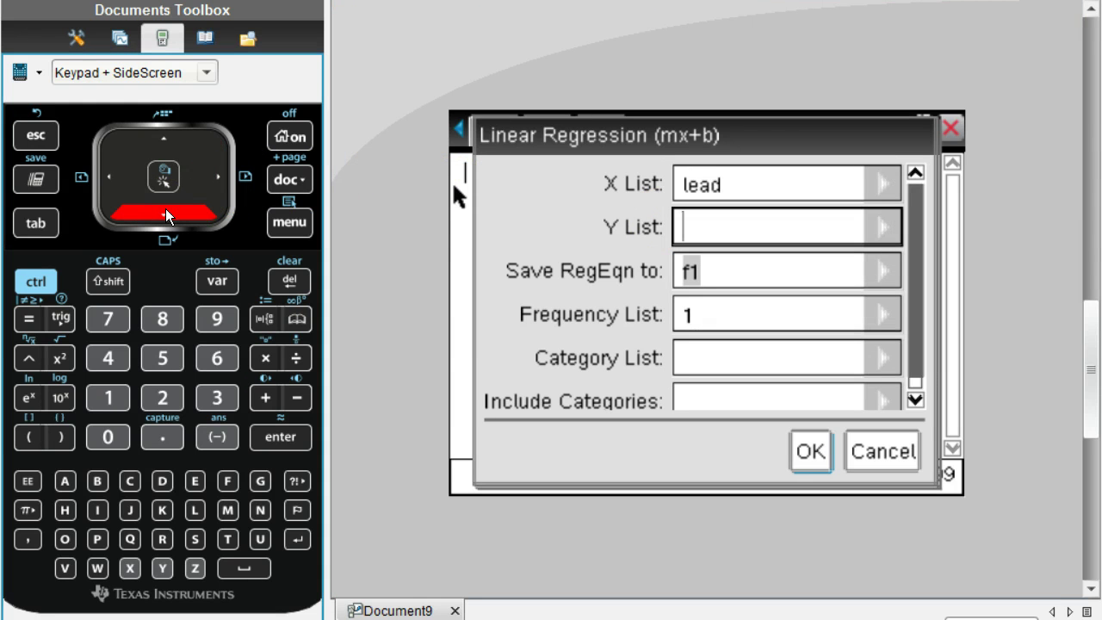
left_click(222, 179)
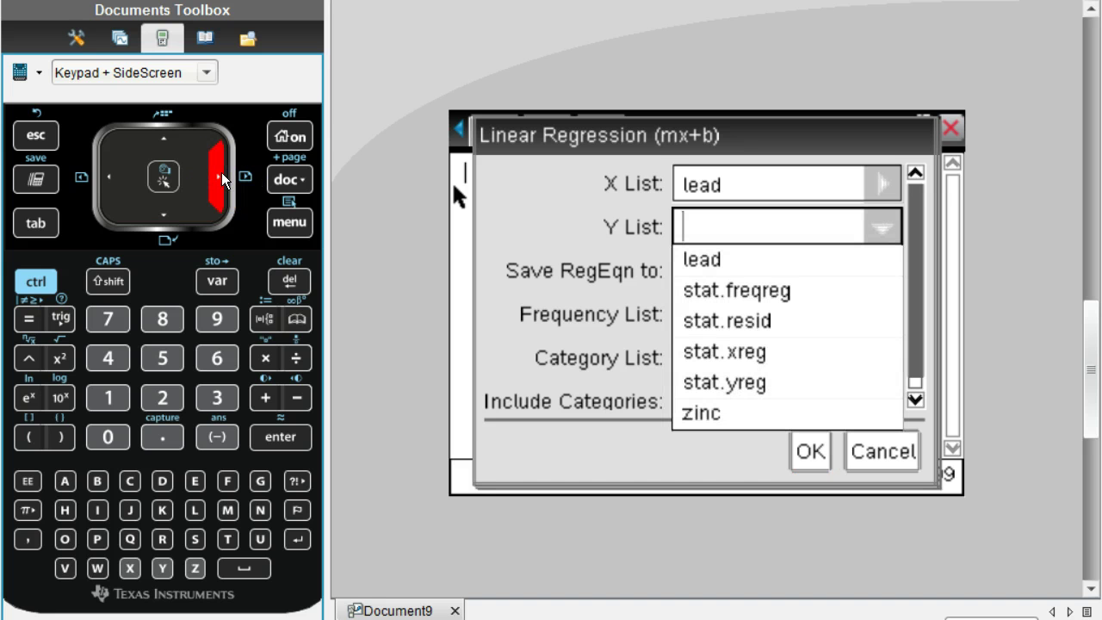
key("Escape")
left_click(168, 215)
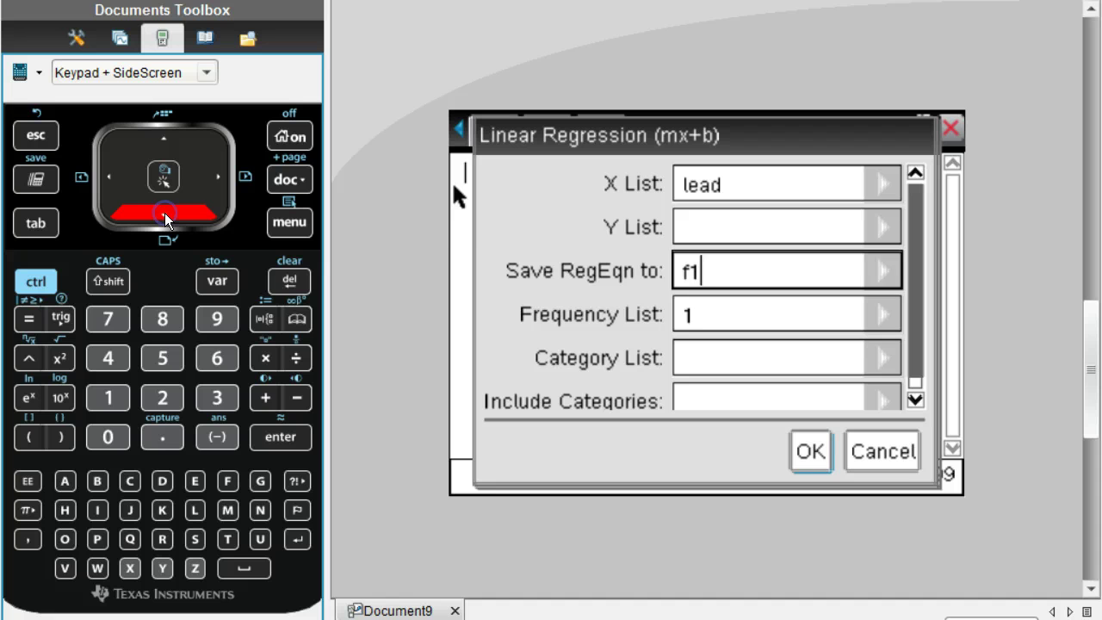
left_click(170, 217)
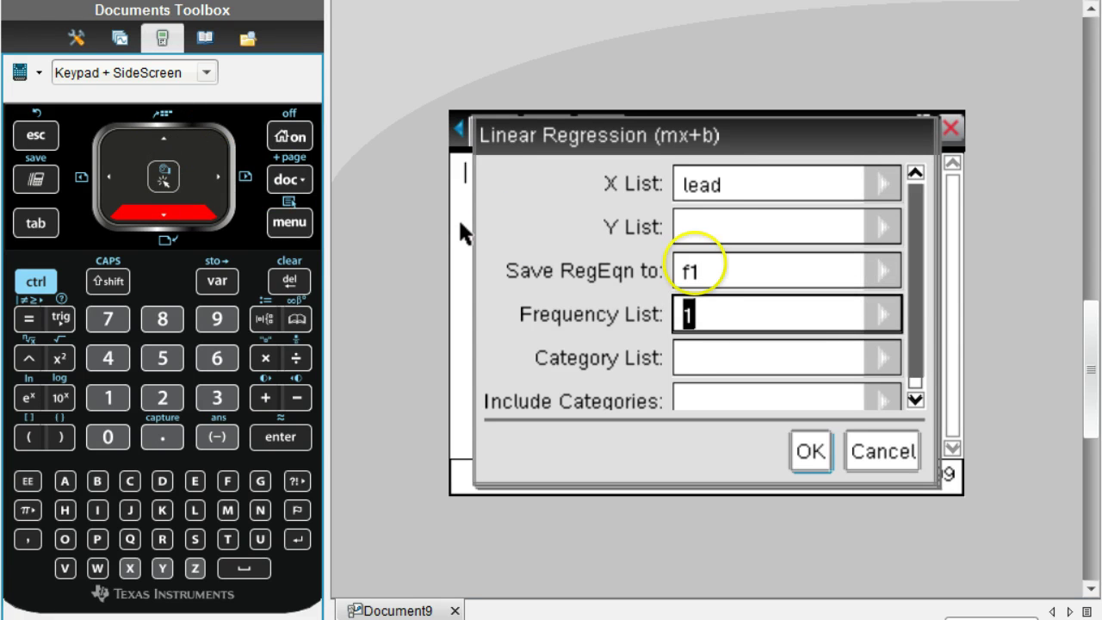
left_click(690, 235)
key("Right")
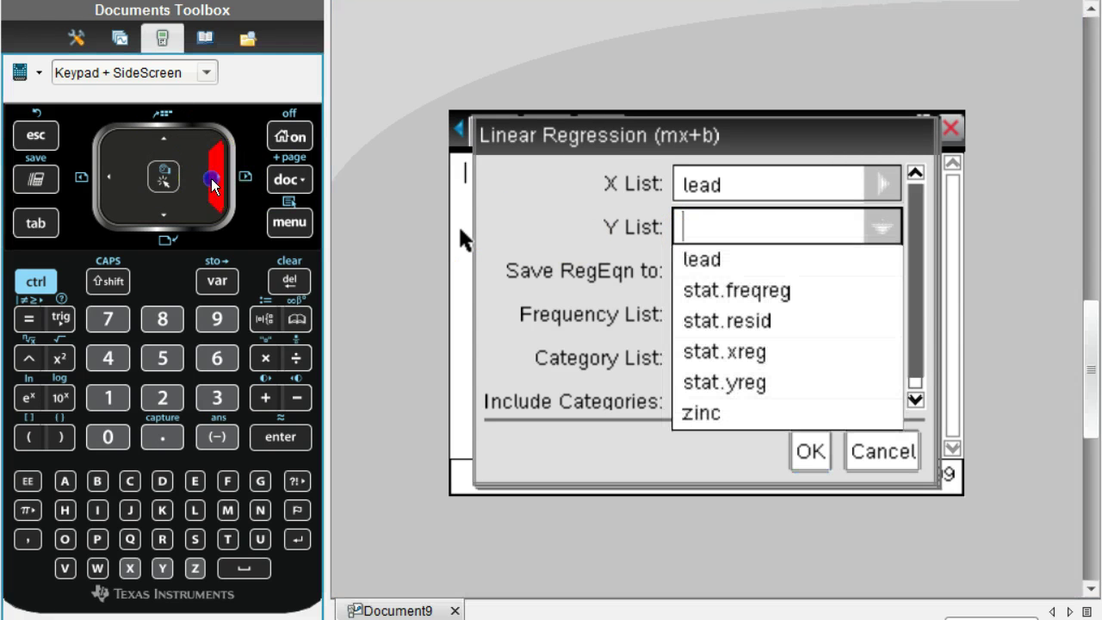
key("Down")
key("Down")
key("Down")
key("Down")
key("Down")
key("Down")
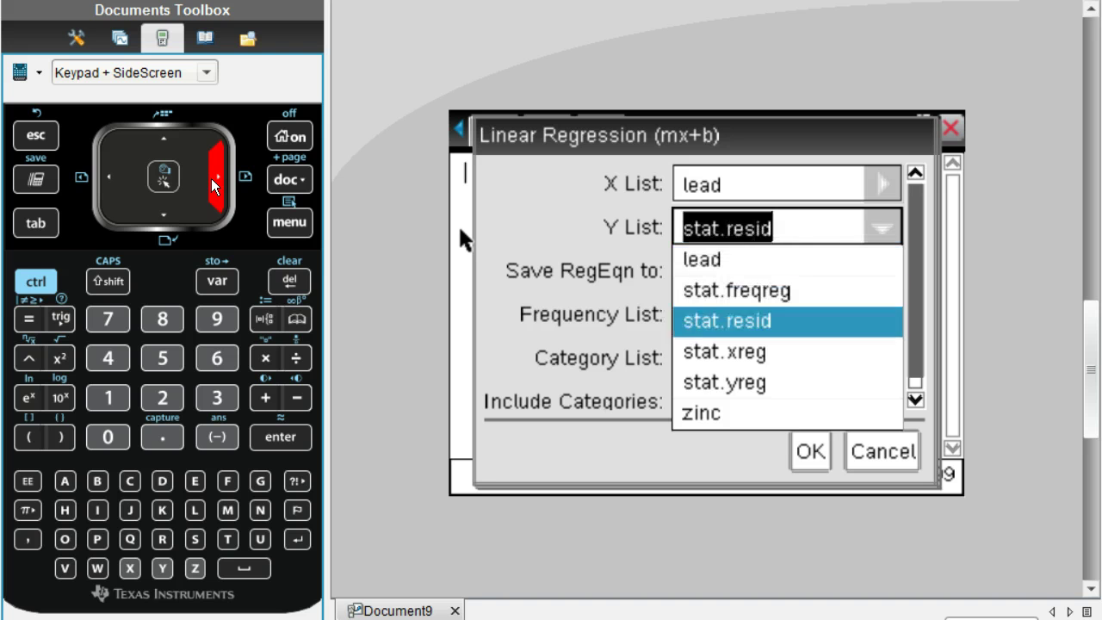
key("Return")
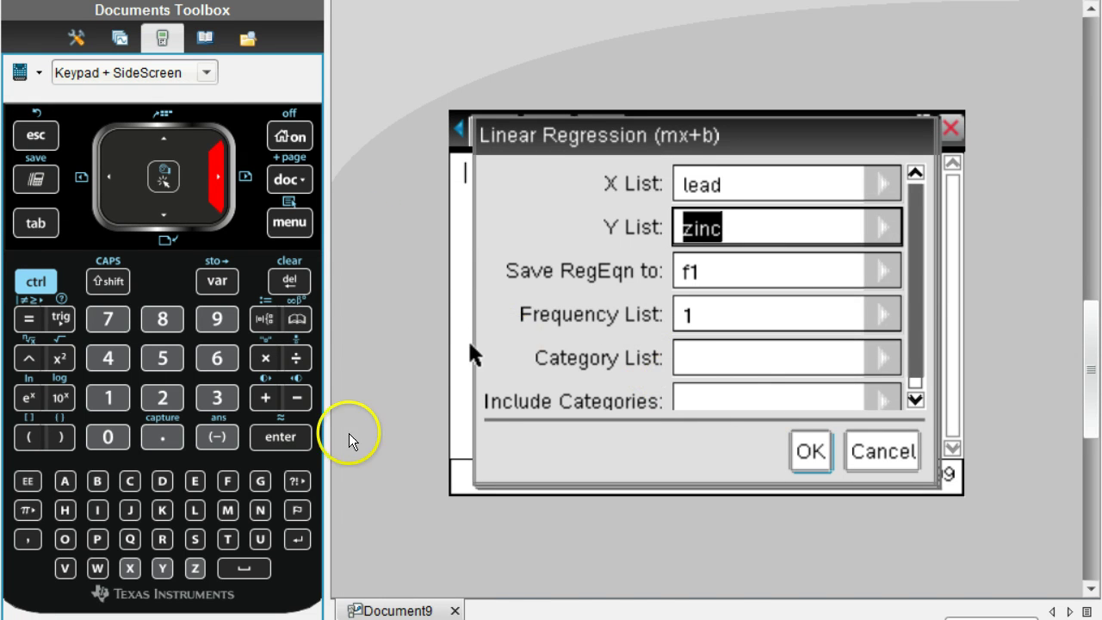
Step: Run LinRegMx on lead and zinc, giving m = 28.7252289992 and r = 0.940533235958
left_click(284, 437)
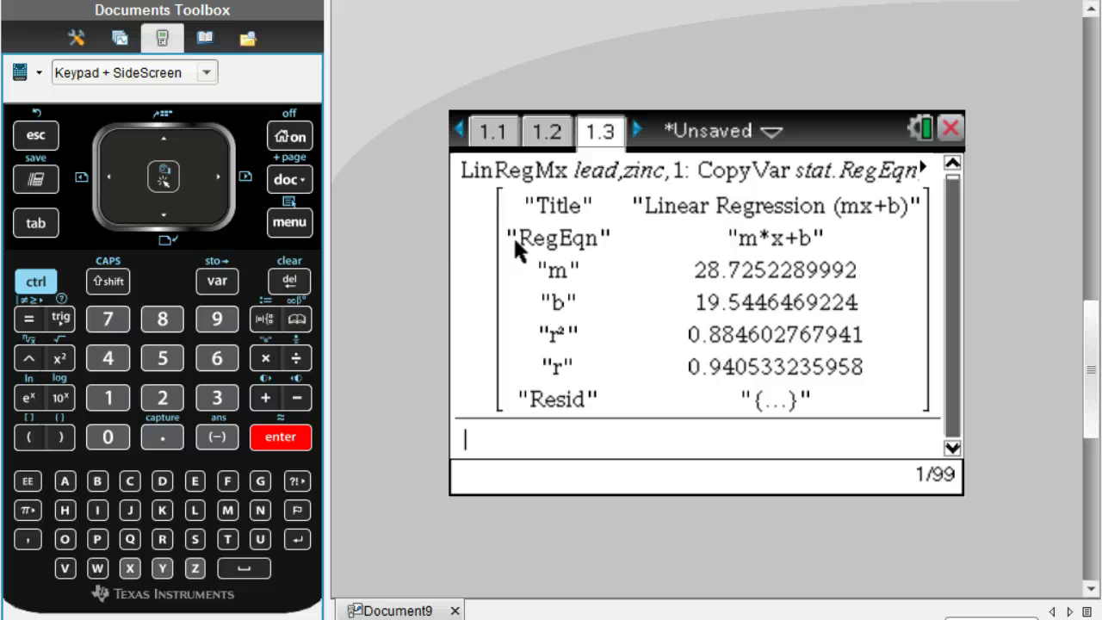
left_click(289, 222)
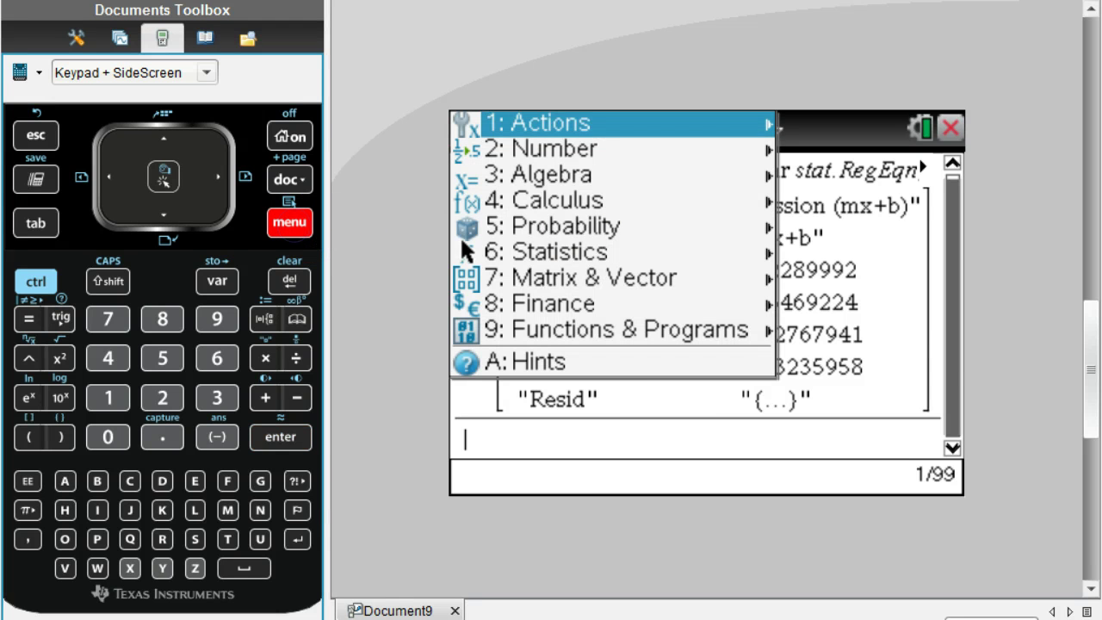
left_click(615, 272)
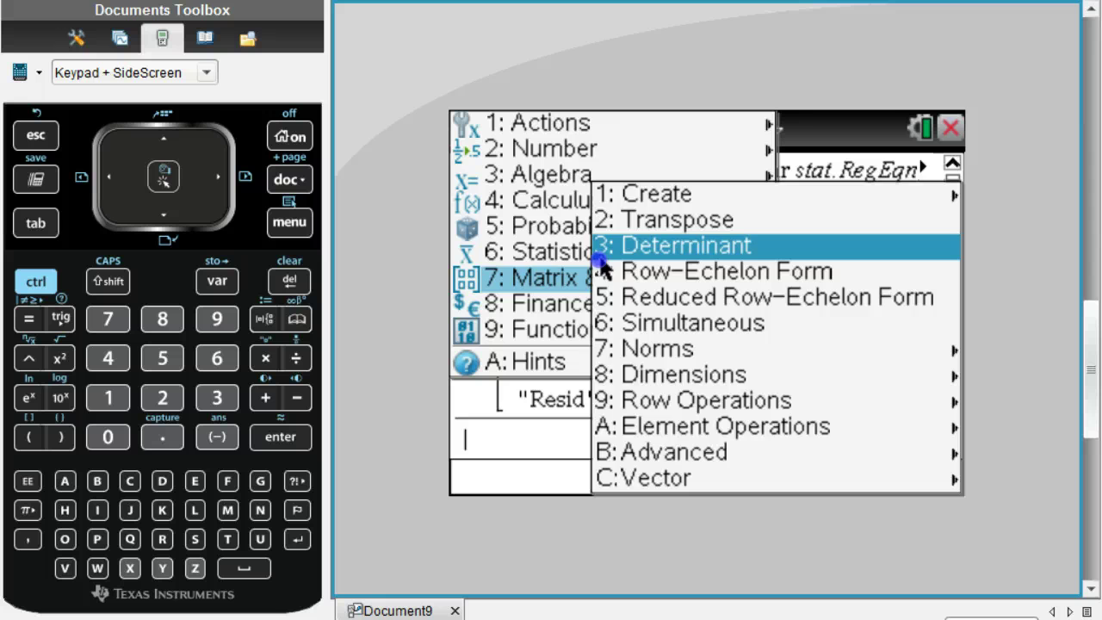
left_click(517, 254)
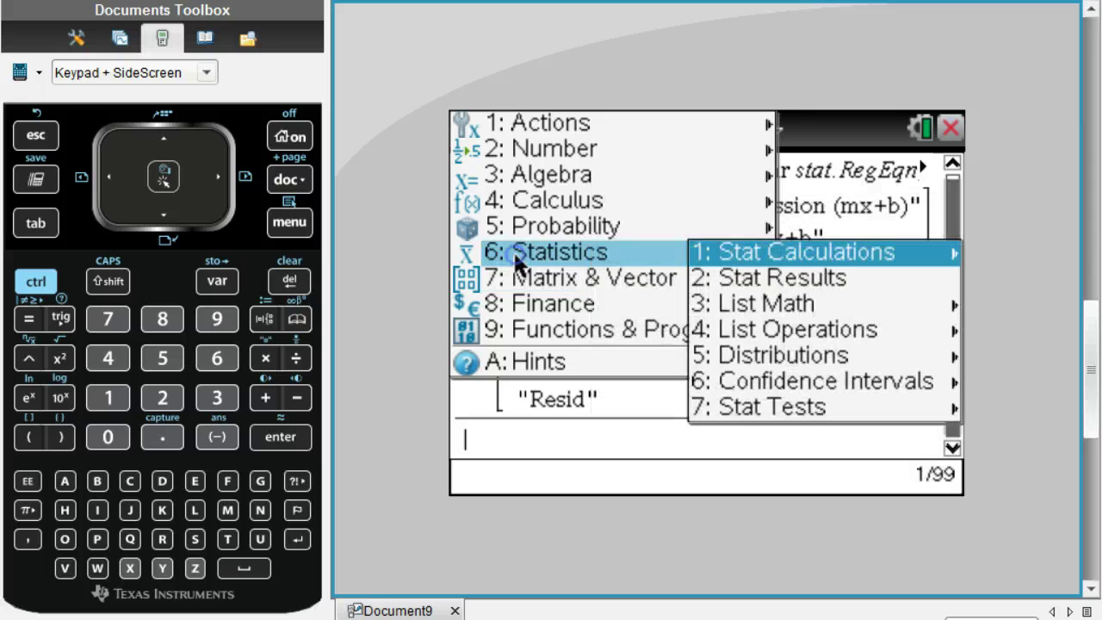
left_click(786, 255)
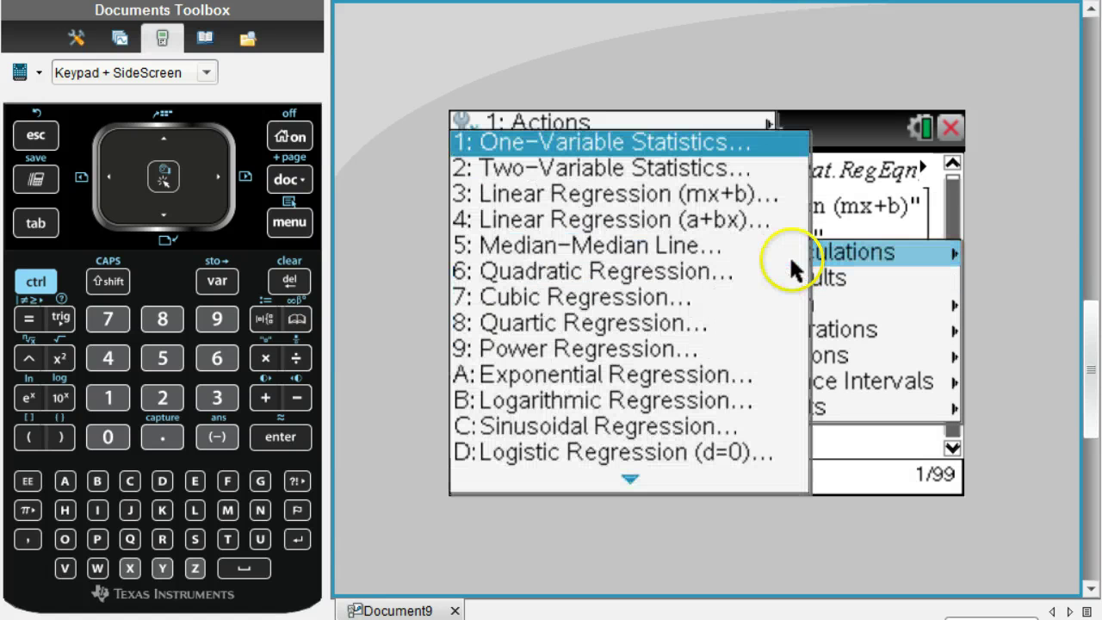
left_click(722, 196)
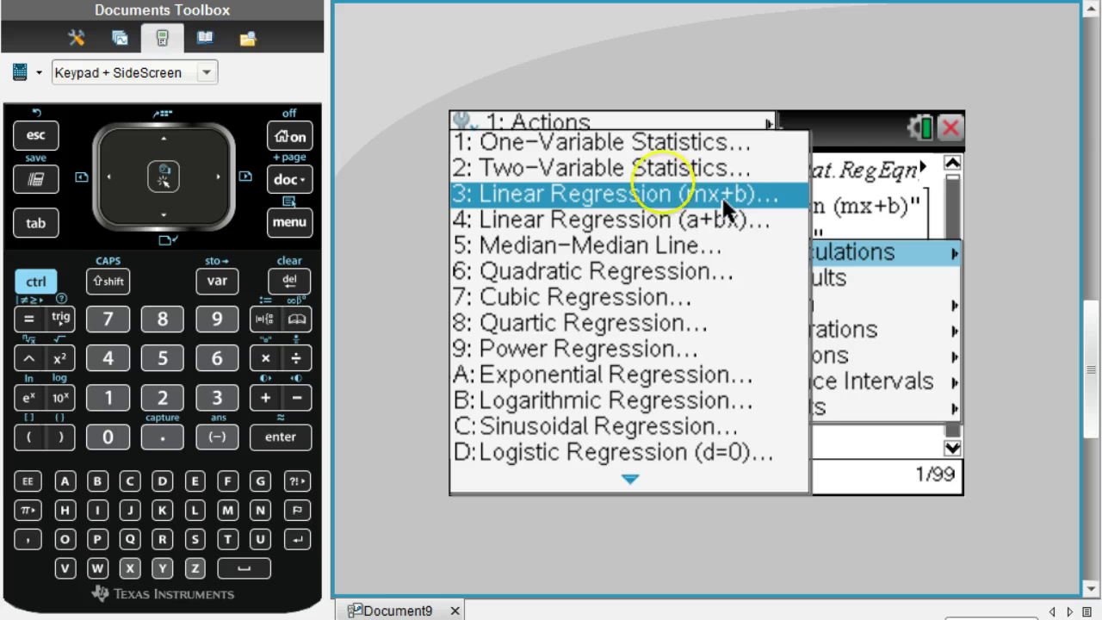
key("Escape")
key("Escape")
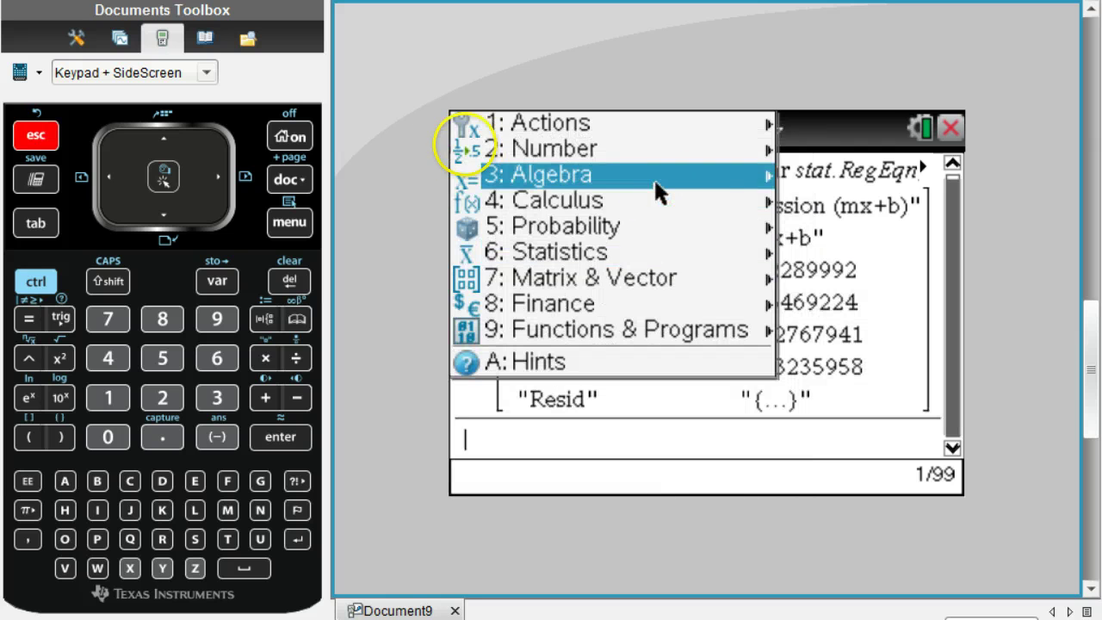
mouse_move(454, 147)
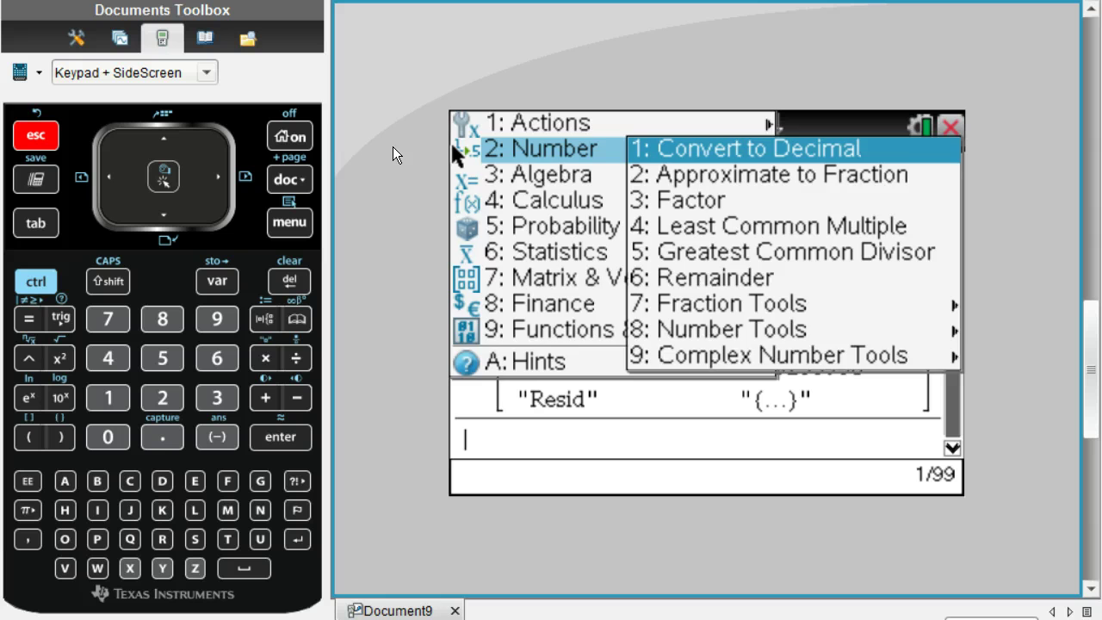
key("Escape")
key("Escape")
left_click(697, 320)
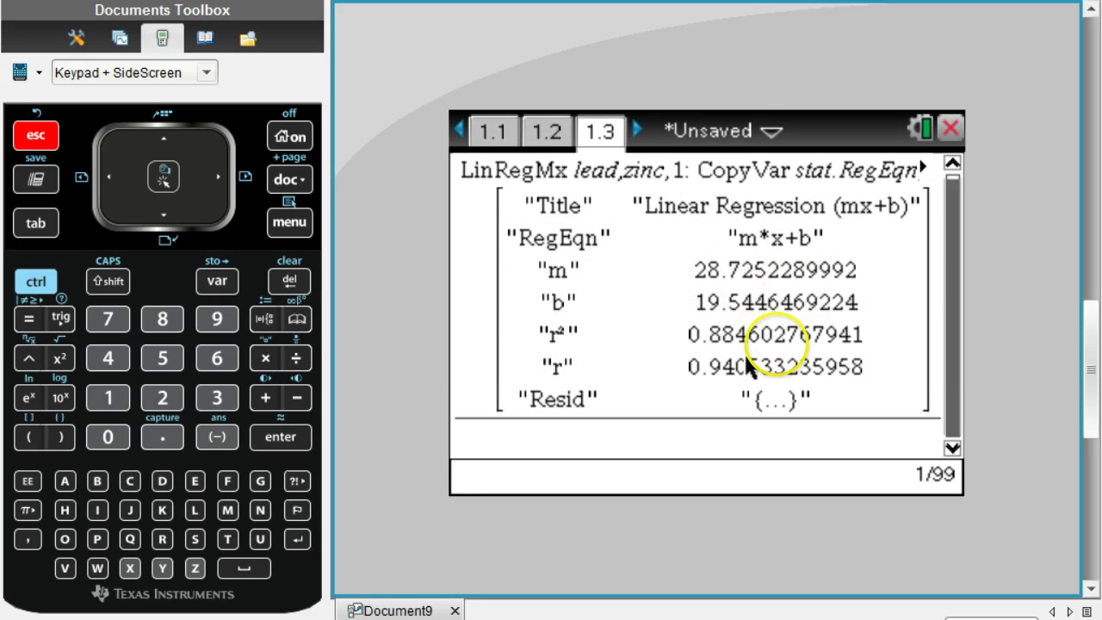